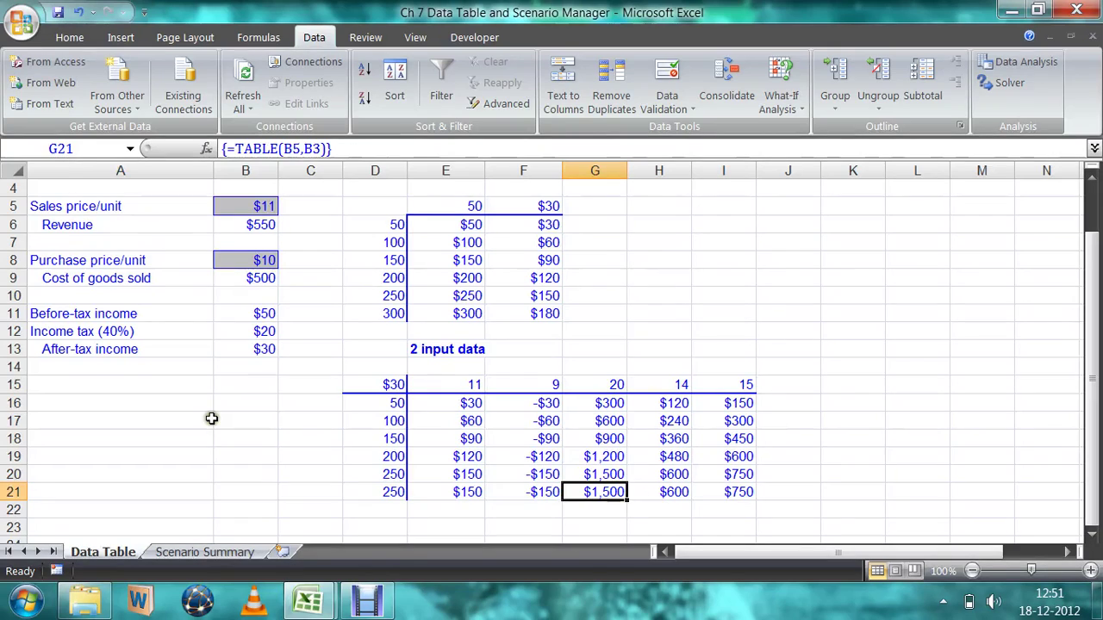
- Review the model's input labels and the revenue, cost, before-tax and after-tax income formulas
{"action": "left_click", "coordinate": [210, 419]}
{"action": "scroll", "coordinate": [315, 453], "scroll_direction": "up", "scroll_amount": 1}
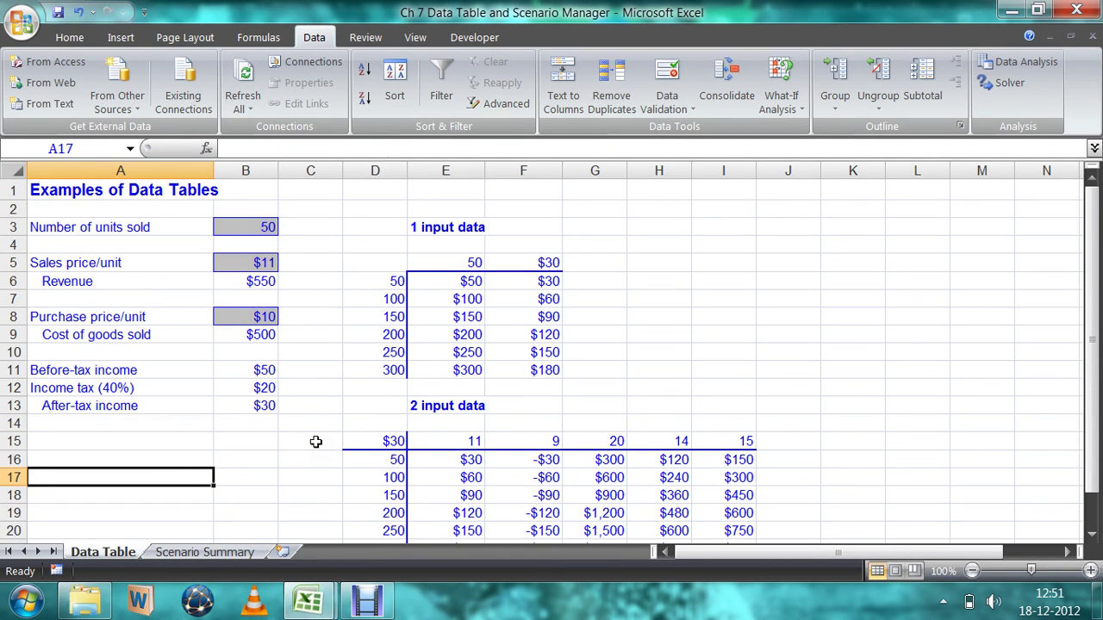
{"action": "left_click", "coordinate": [302, 352]}
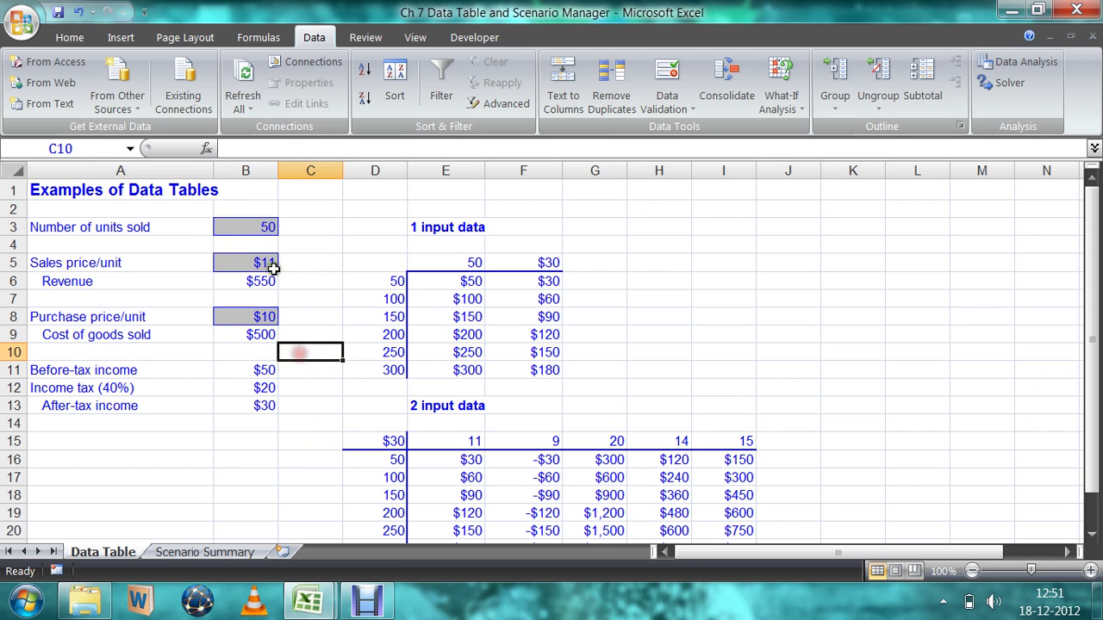
{"action": "left_click", "coordinate": [152, 228]}
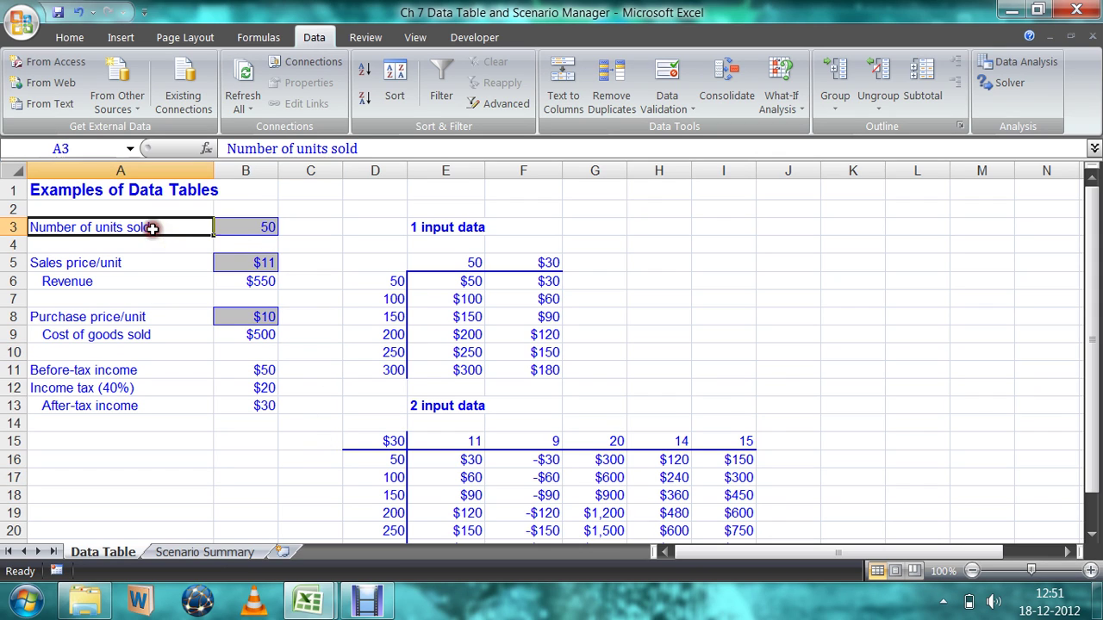
{"action": "key", "text": "Down"}
{"action": "key", "text": "Down"}
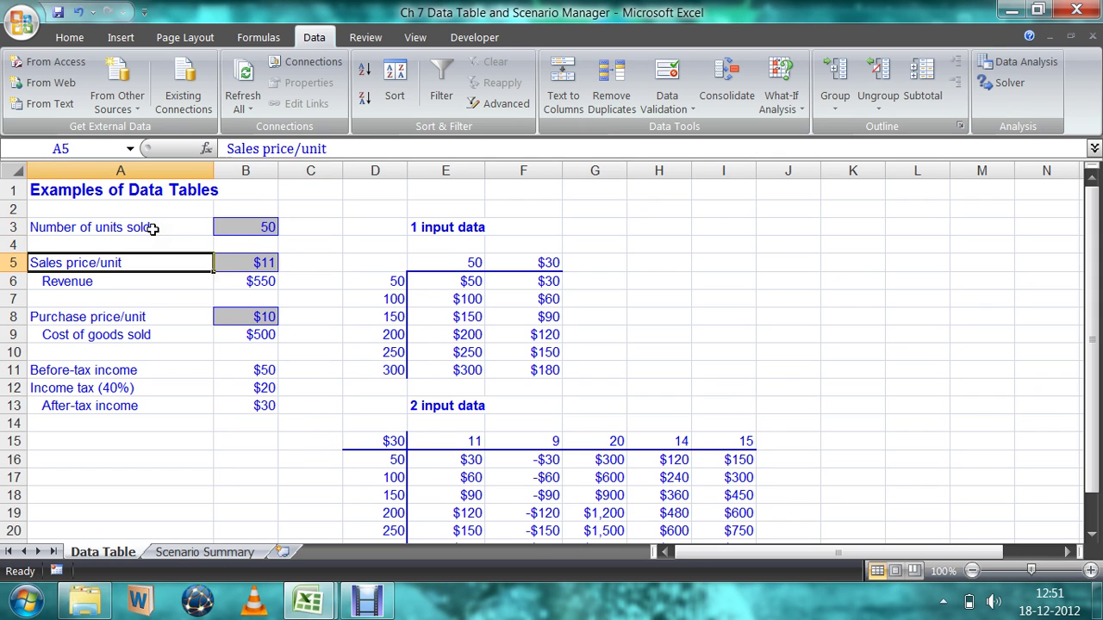
{"action": "key", "text": "Down"}
{"action": "key", "text": "Down"}
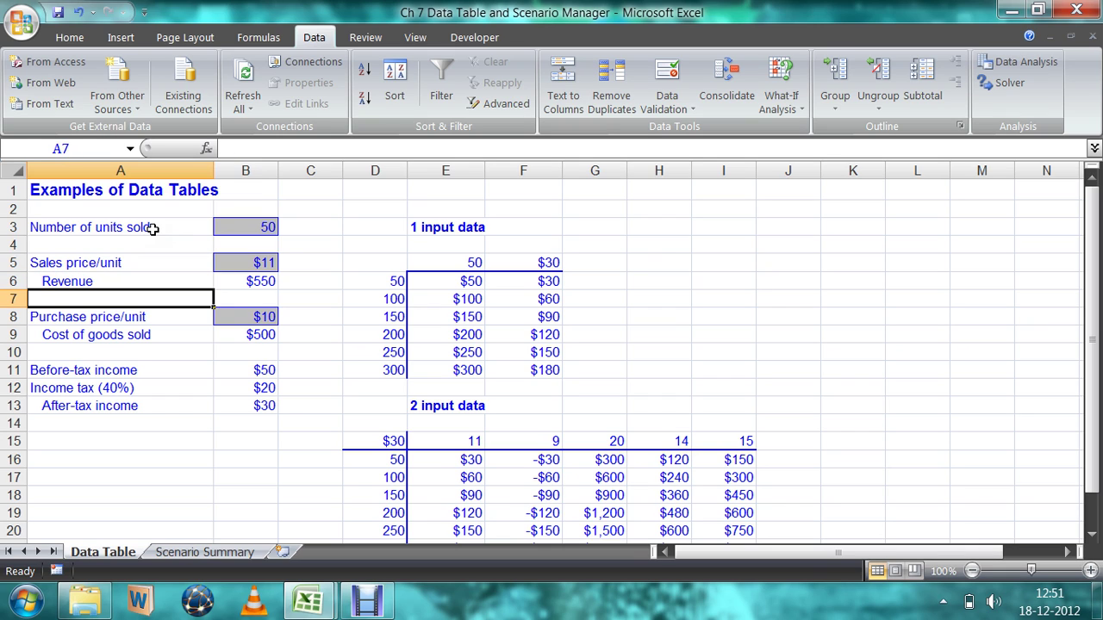
{"action": "key", "text": "Up"}
{"action": "key", "text": "Right"}
{"action": "key", "text": "Down"}
{"action": "key", "text": "Down"}
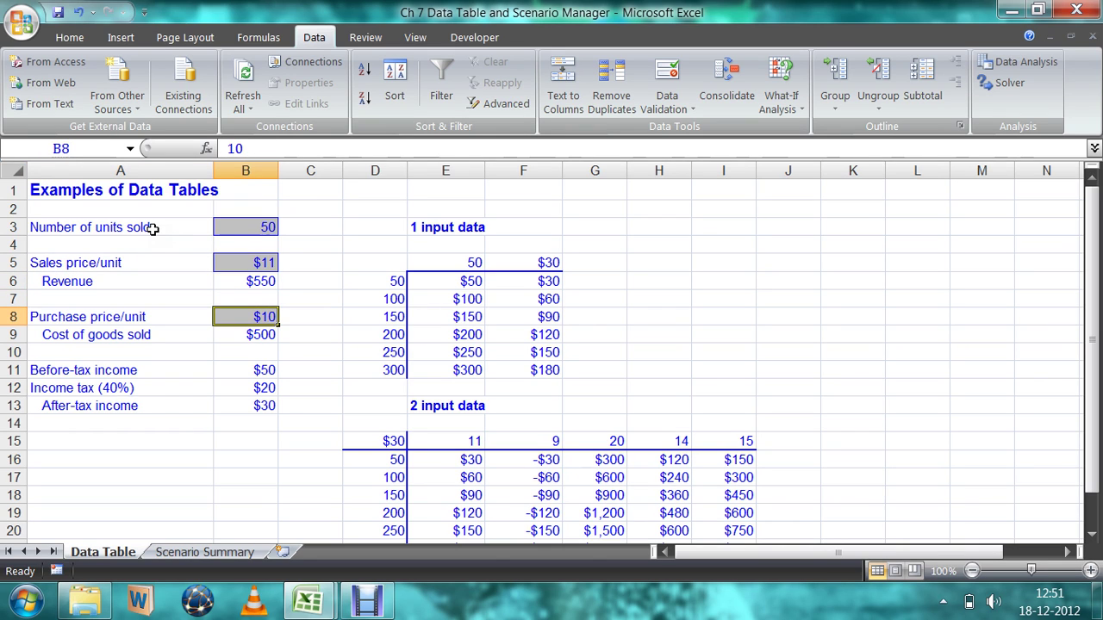
{"action": "key", "text": "Down"}
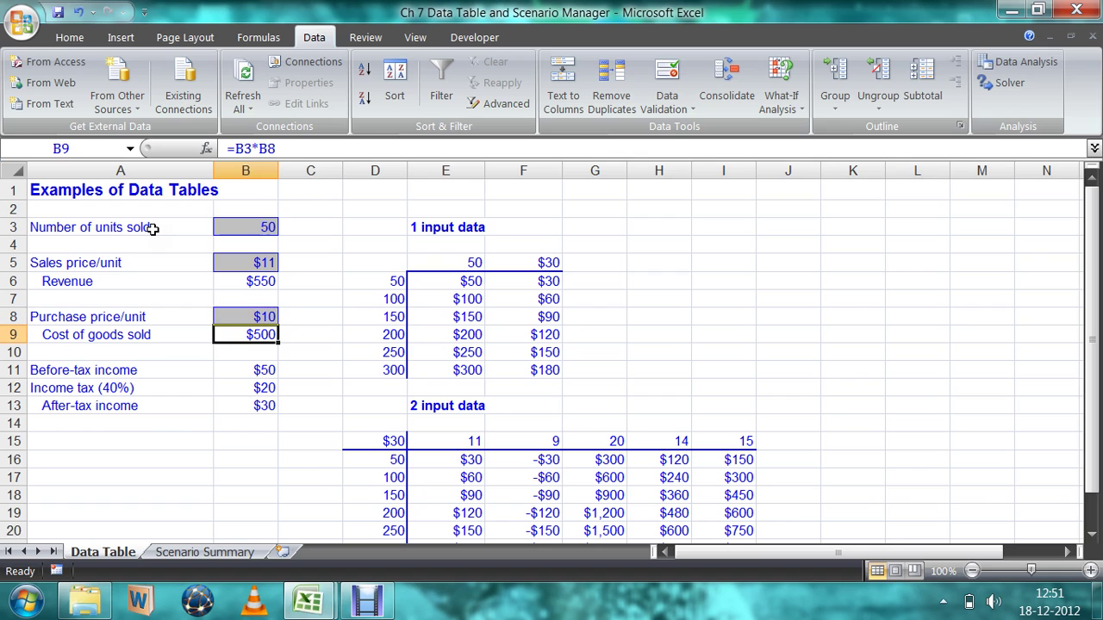
{"action": "key", "text": "Up"}
{"action": "key", "text": "Down"}
{"action": "key", "text": "Down"}
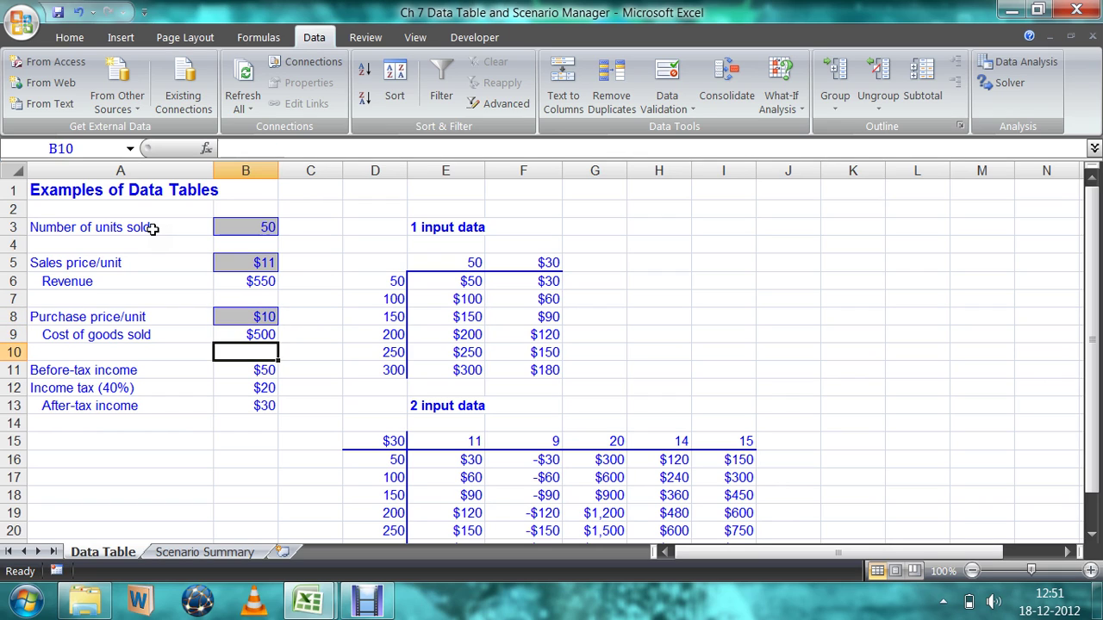
{"action": "key", "text": "Down"}
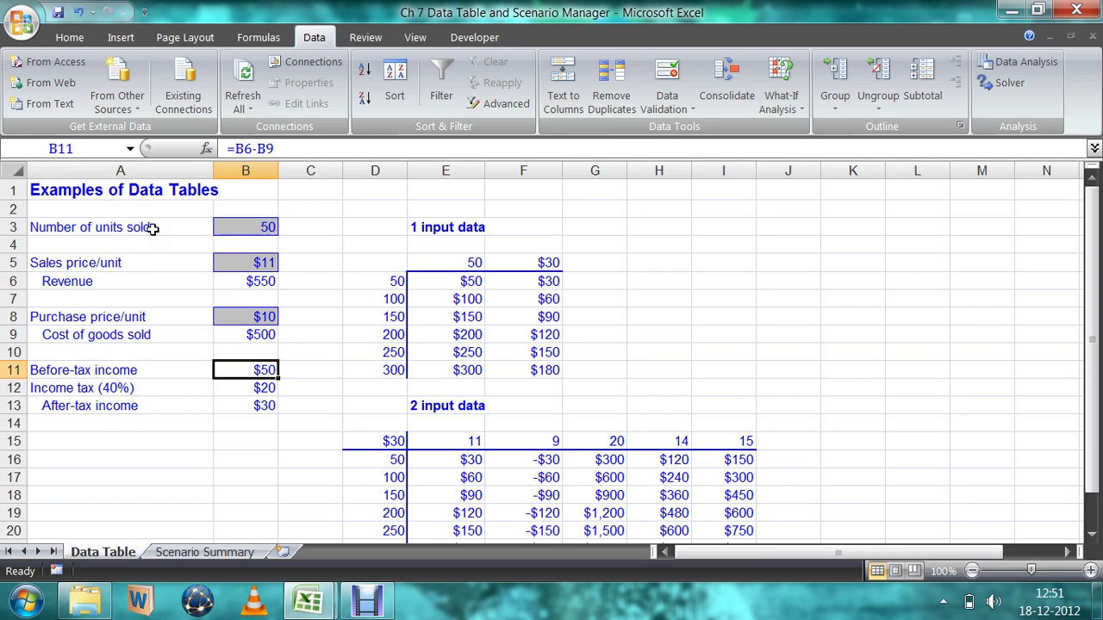
{"action": "key", "text": "Down"}
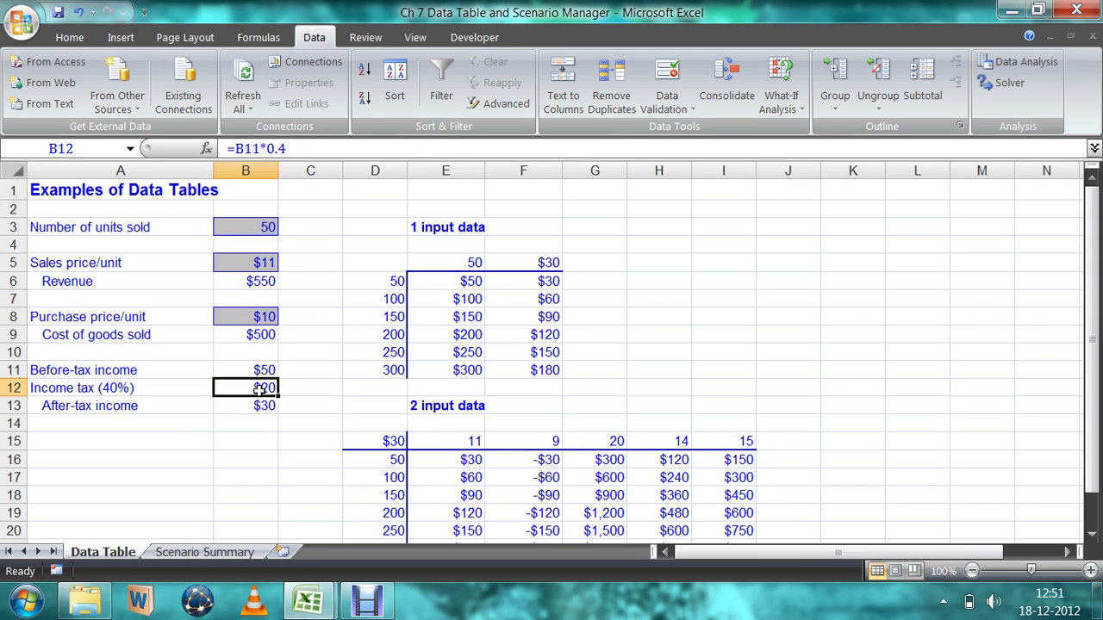
{"action": "key", "text": "Up"}
{"action": "key", "text": "Down"}
{"action": "key", "text": "Down"}
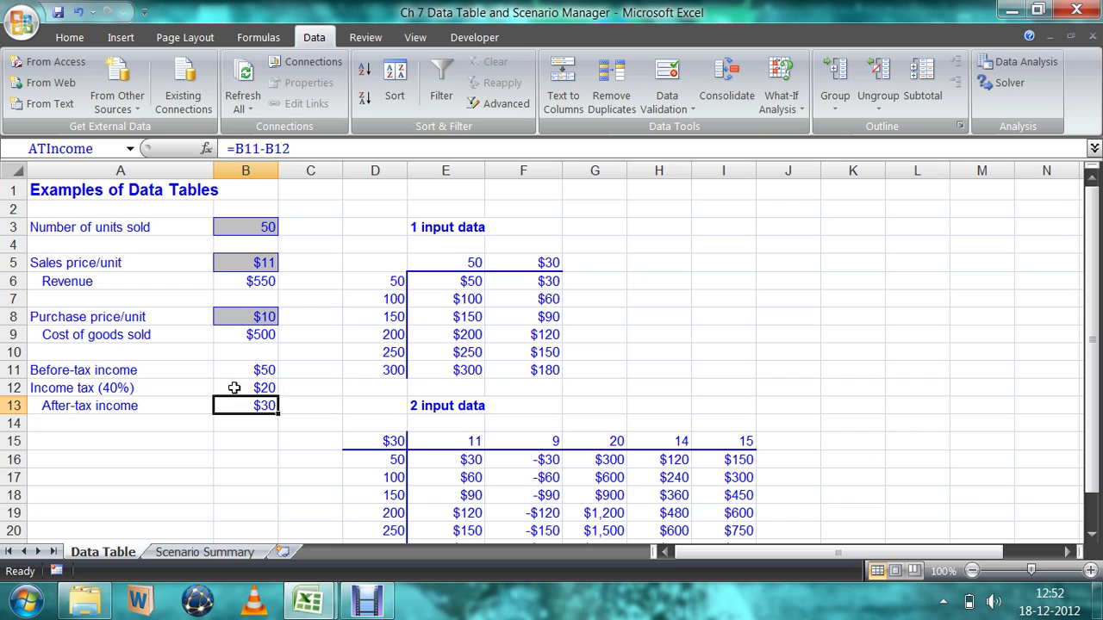
{"action": "left_click", "coordinate": [291, 370]}
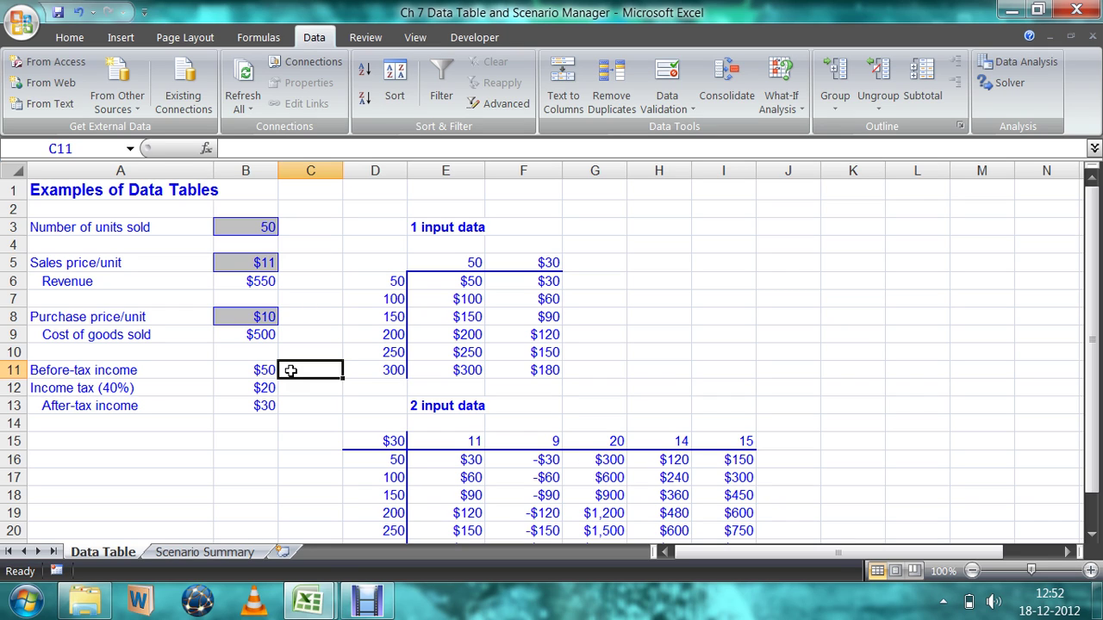
- From an empty cell, delete the Pessimistic and Optimistic scenarios in Scenario Manager
{"action": "left_click", "coordinate": [358, 269]}
{"action": "left_click", "coordinate": [791, 96]}
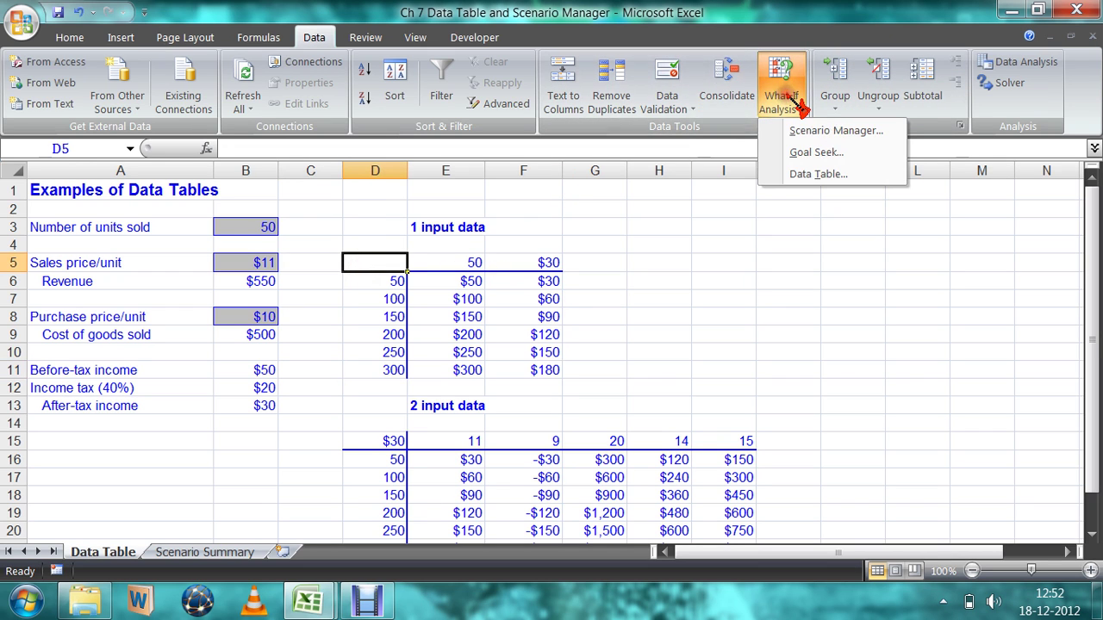
{"action": "left_click", "coordinate": [829, 133]}
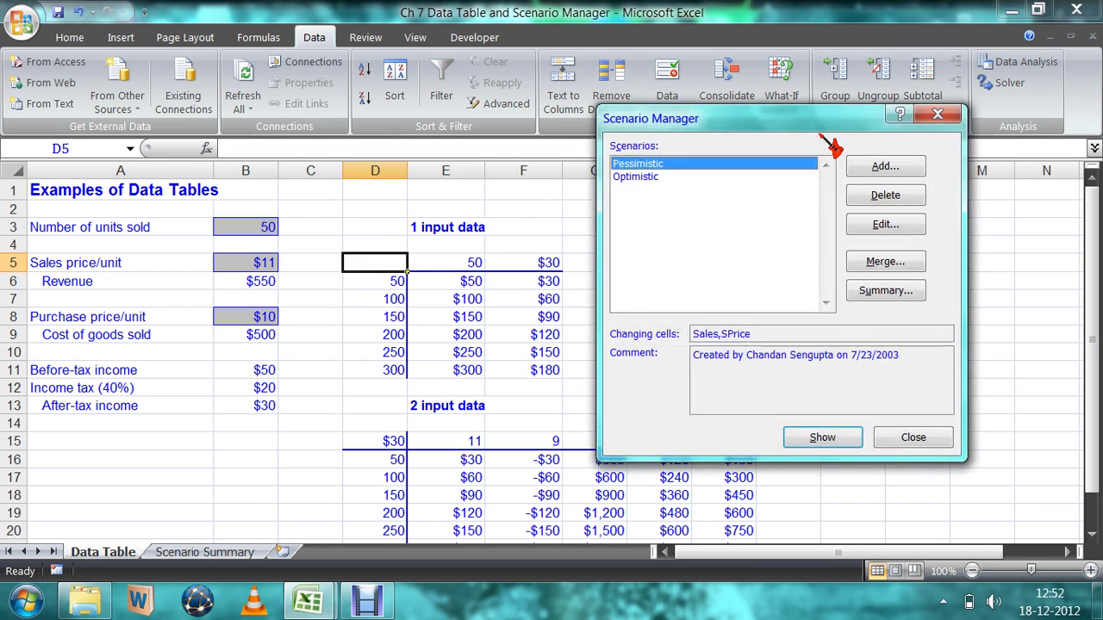
{"action": "left_click", "coordinate": [883, 197]}
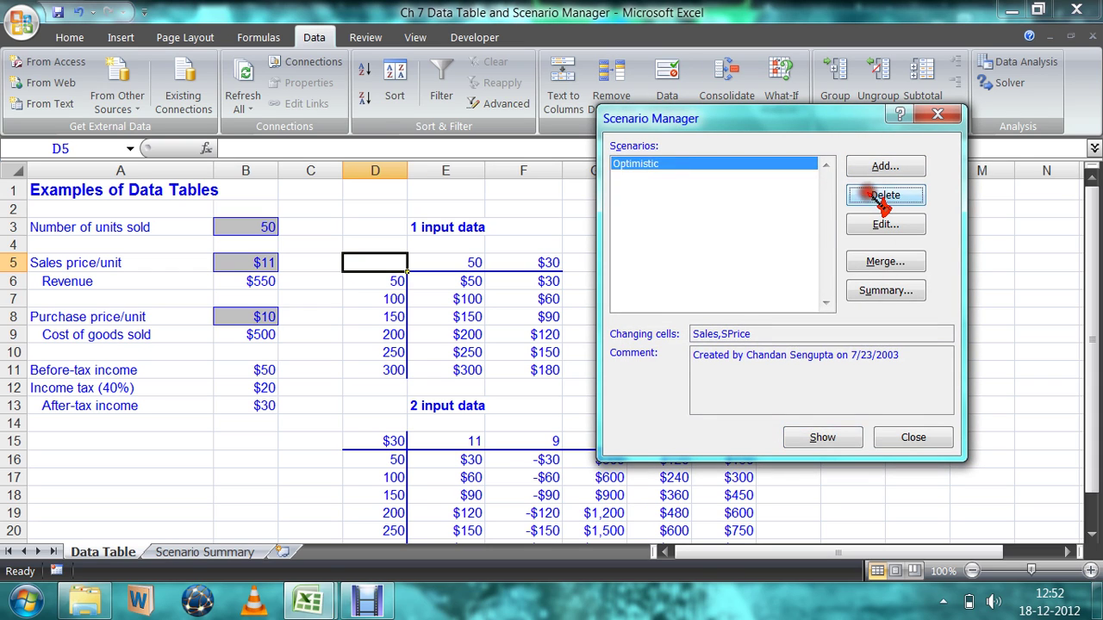
{"action": "left_click", "coordinate": [883, 198]}
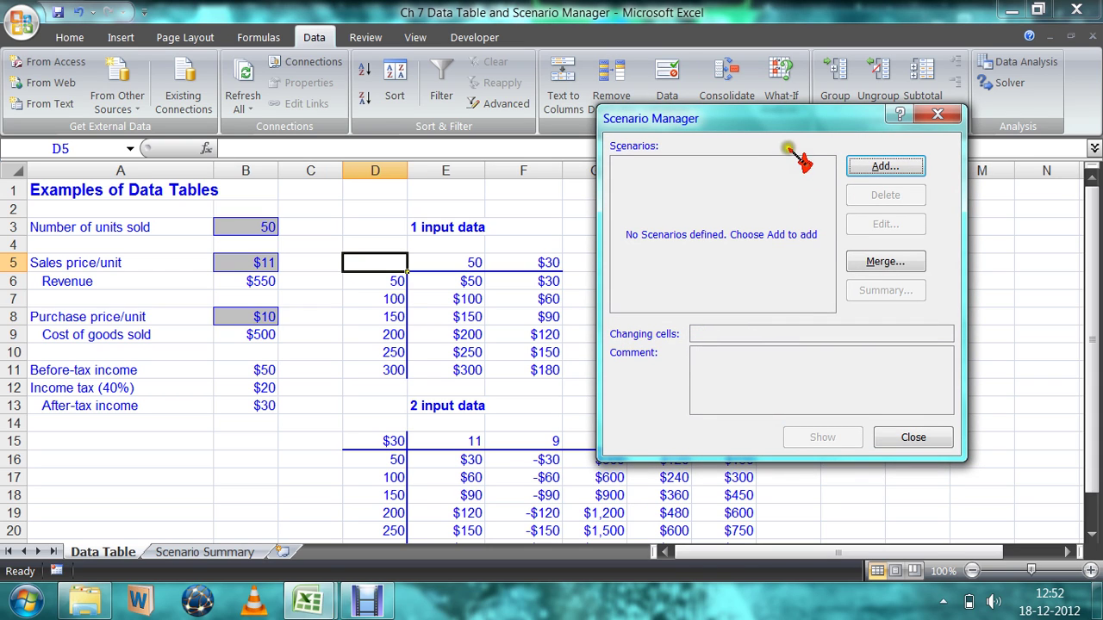
{"action": "left_click_drag", "start_coordinate": [787, 120], "coordinate": [803, 105]}
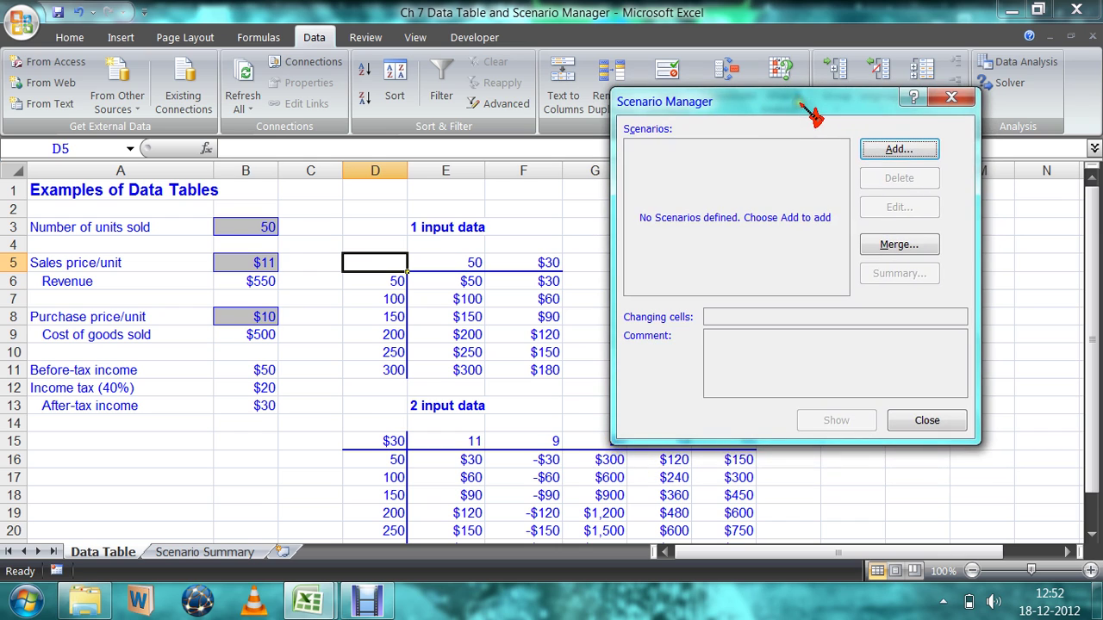
- Add a scenario named '1st scenario' with changing cells B3, B5 and B8
{"action": "left_click", "coordinate": [878, 151]}
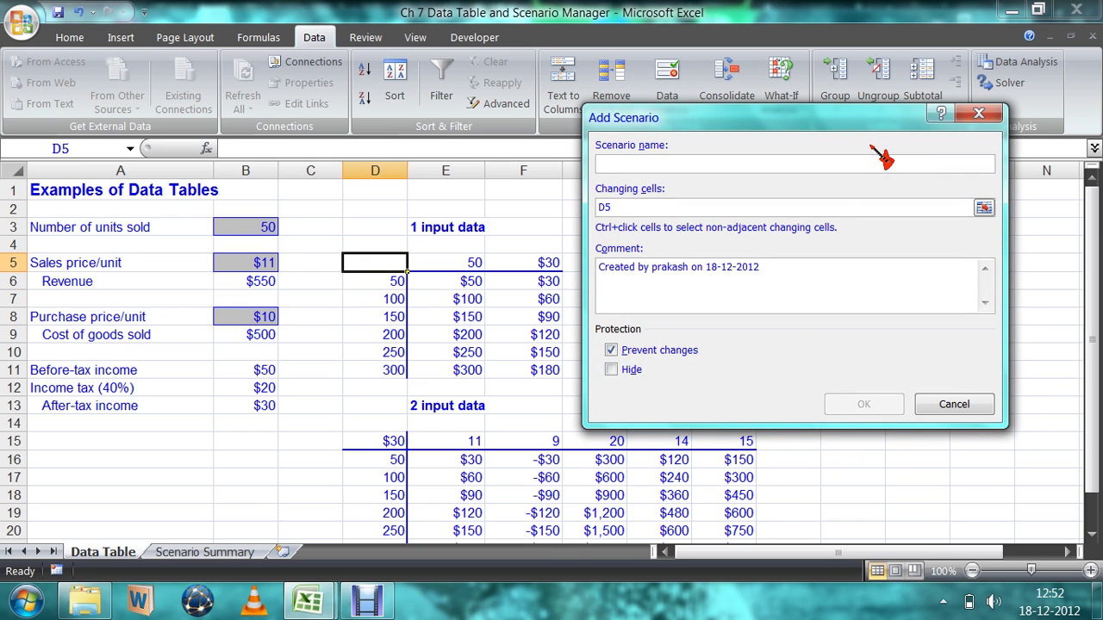
{"action": "type", "text": "1st "}
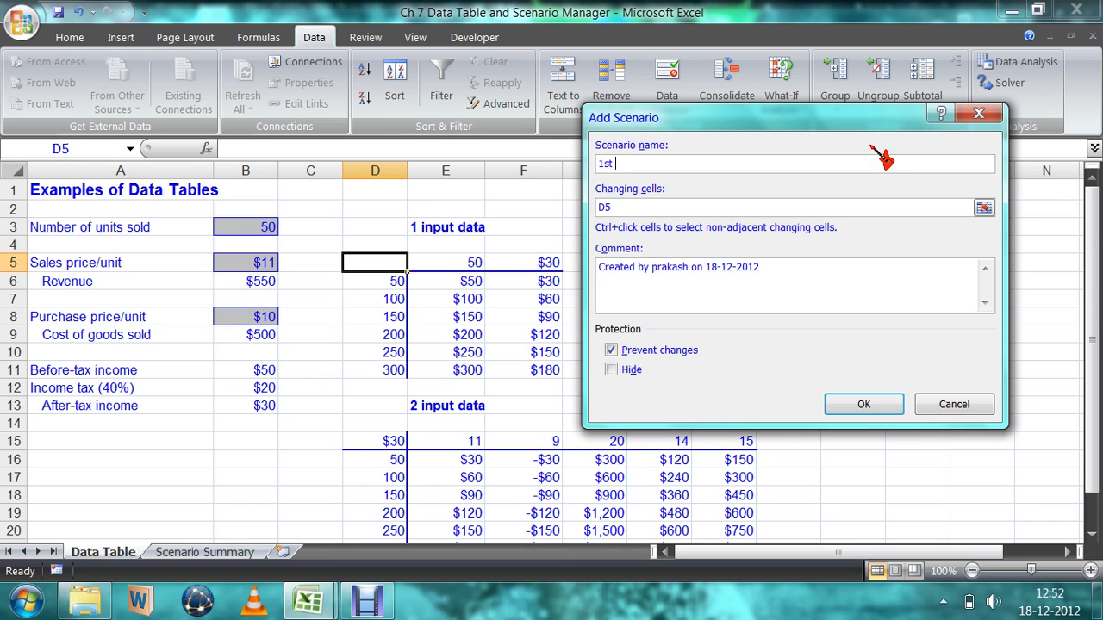
{"action": "type", "text": "scenario"}
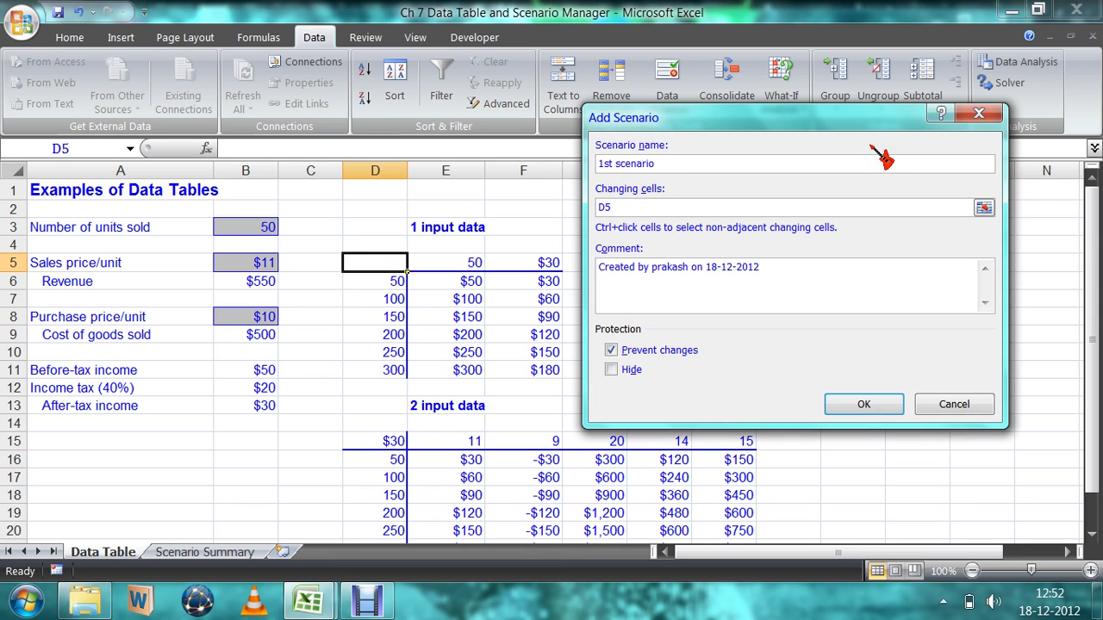
{"action": "left_click", "coordinate": [984, 208]}
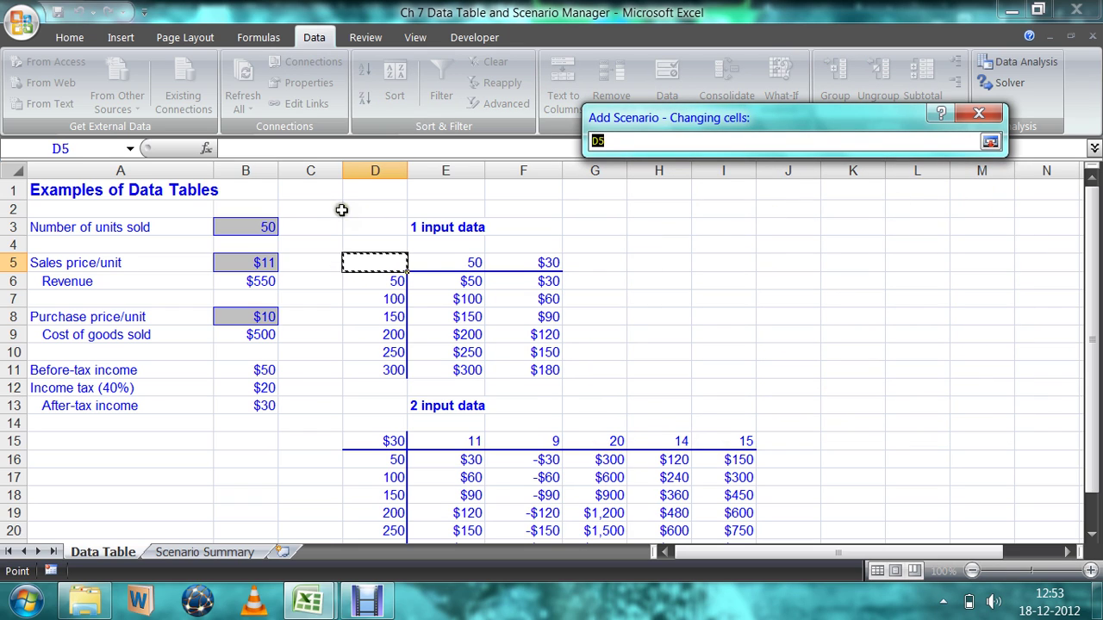
{"action": "left_click", "coordinate": [263, 224]}
{"action": "type", "text": ","}
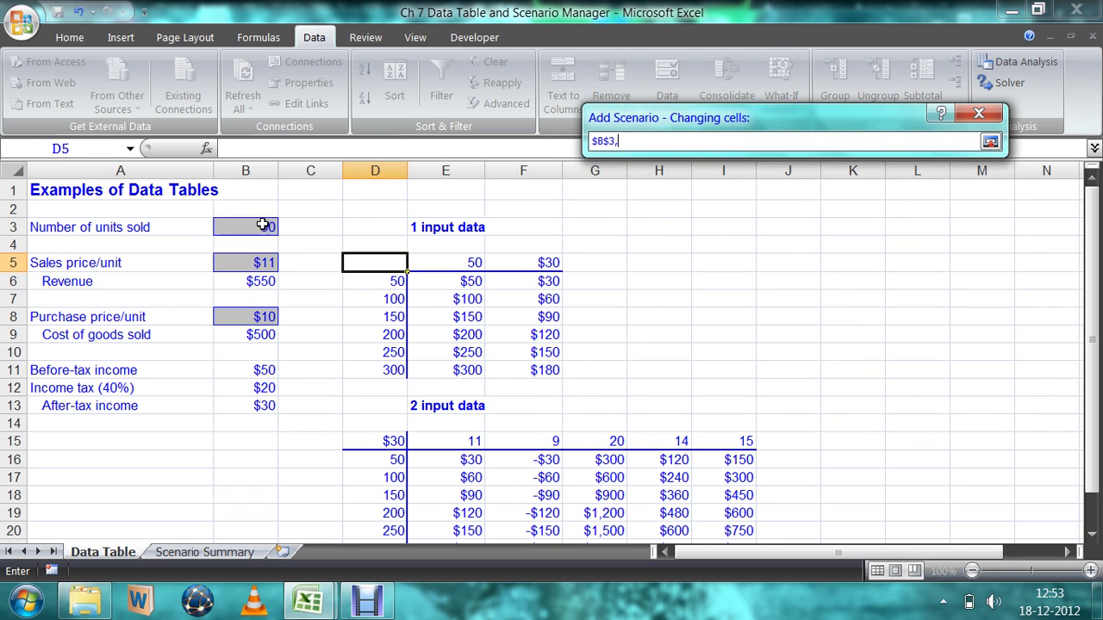
{"action": "left_click", "coordinate": [248, 262]}
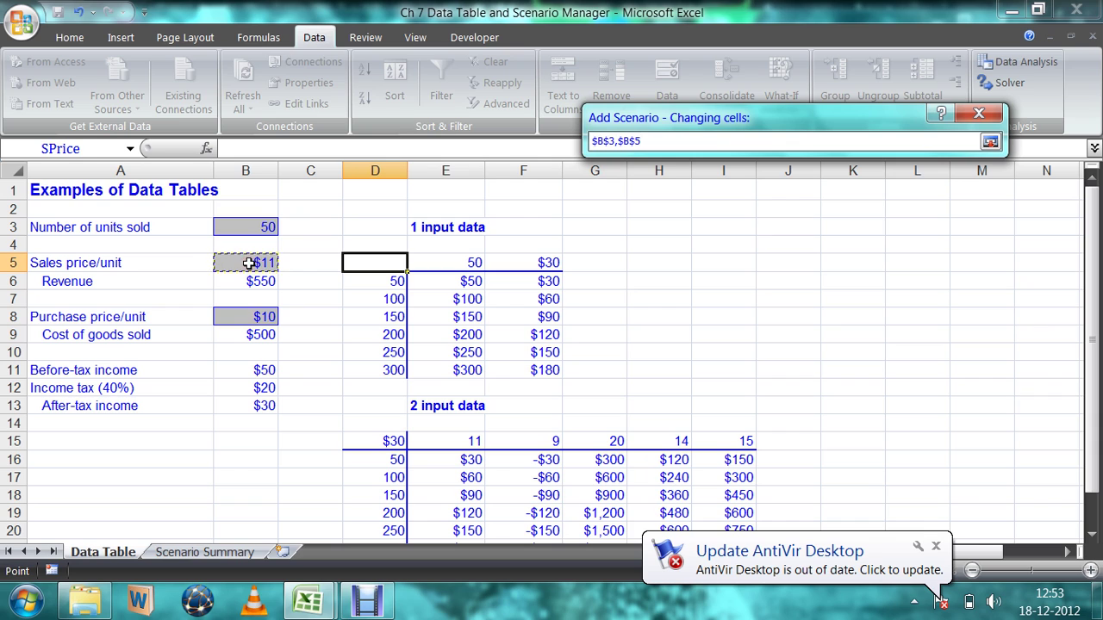
{"action": "type", "text": ","}
{"action": "left_click", "coordinate": [262, 317]}
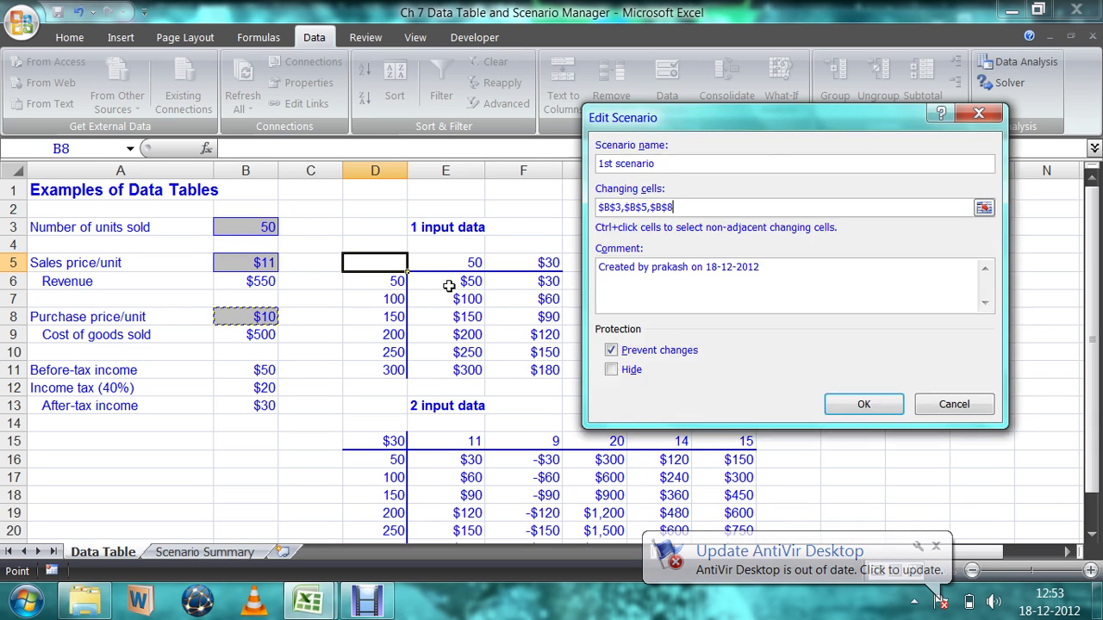
{"action": "key", "text": "Return"}
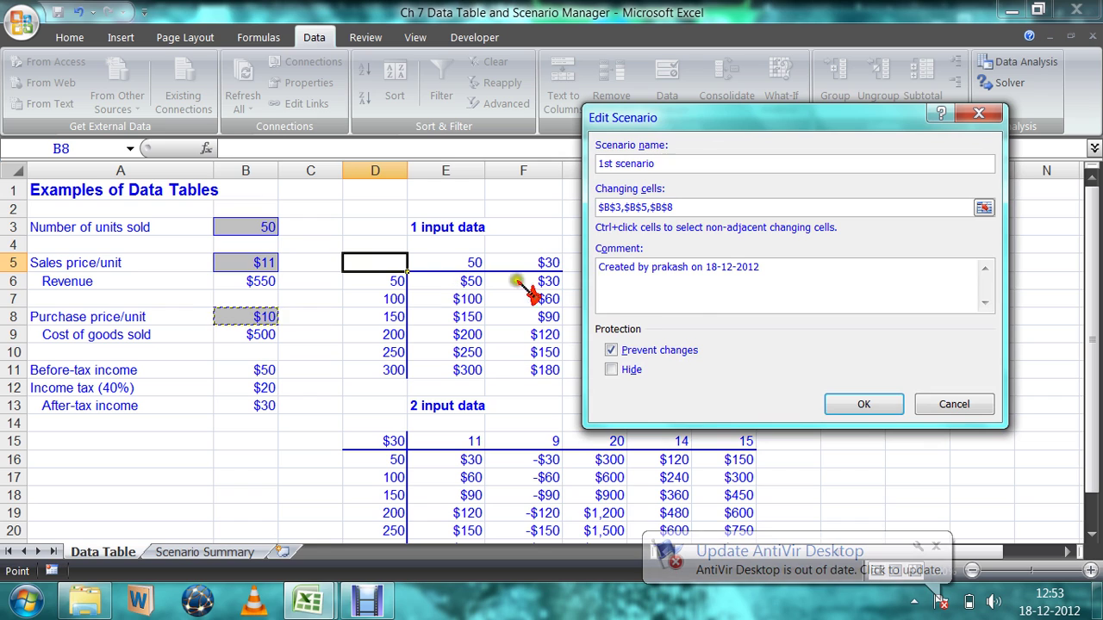
- Give the 1st scenario 60 units sold and sales price 12, clearing the old purchase price
{"action": "left_click", "coordinate": [863, 404]}
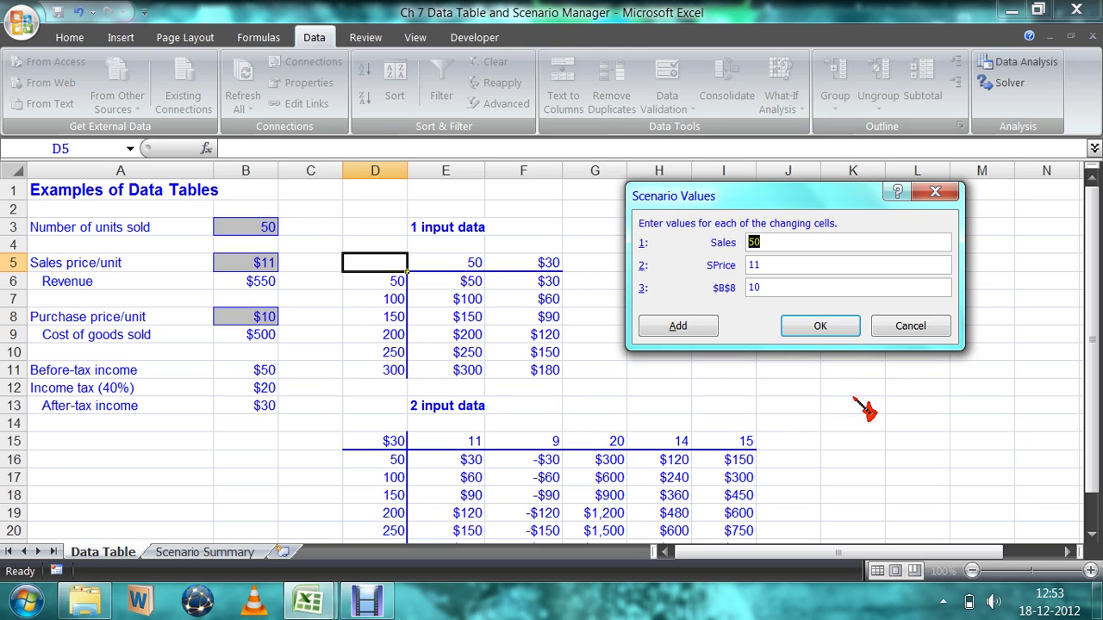
{"action": "type", "text": "60"}
{"action": "left_click", "coordinate": [828, 265]}
{"action": "key", "text": "BackSpace"}
{"action": "type", "text": "2"}
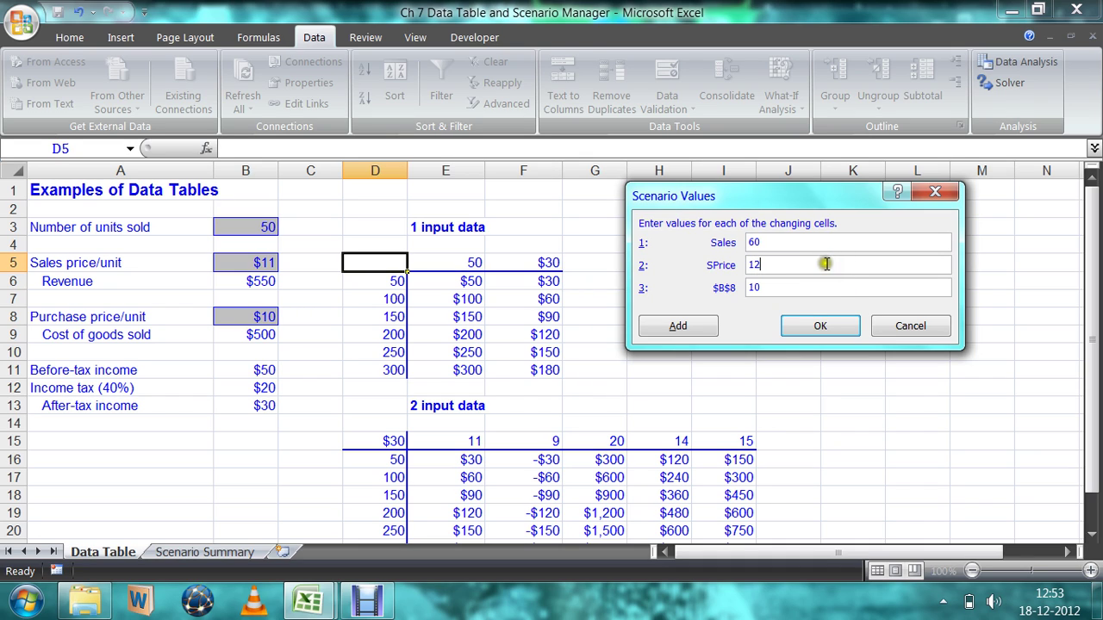
{"action": "left_click", "coordinate": [817, 287]}
{"action": "key", "text": "BackSpace"}
{"action": "key", "text": "BackSpace"}
- Set the 1st scenario's purchase price to 9 and add a scenario named '2nd scenario'
{"action": "type", "text": "9"}
{"action": "left_click", "coordinate": [689, 328]}
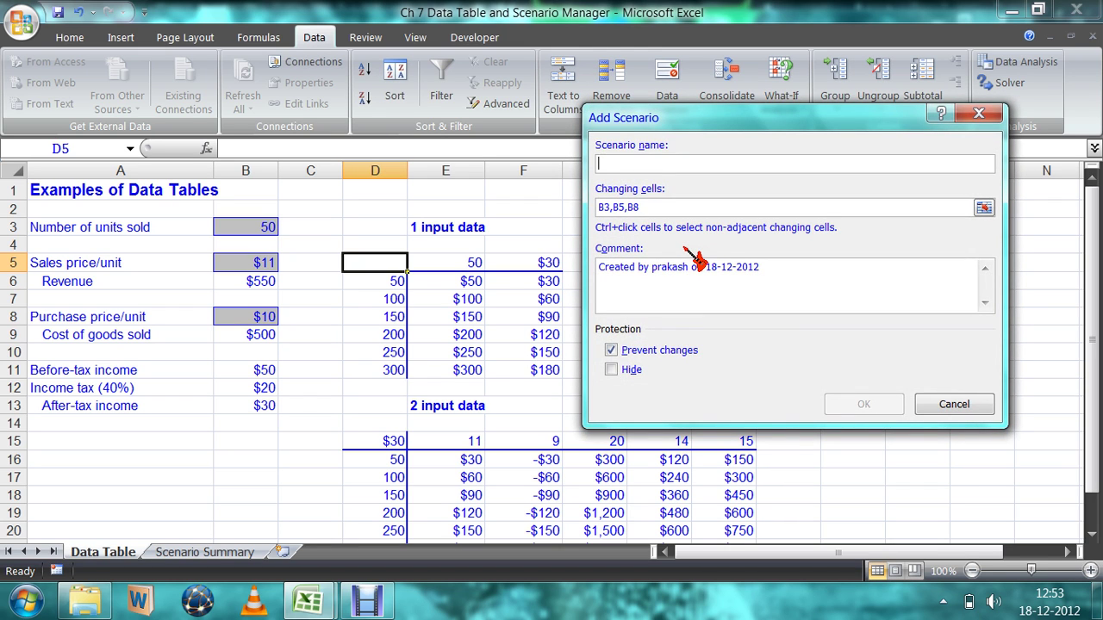
{"action": "type", "text": "2nd sc"}
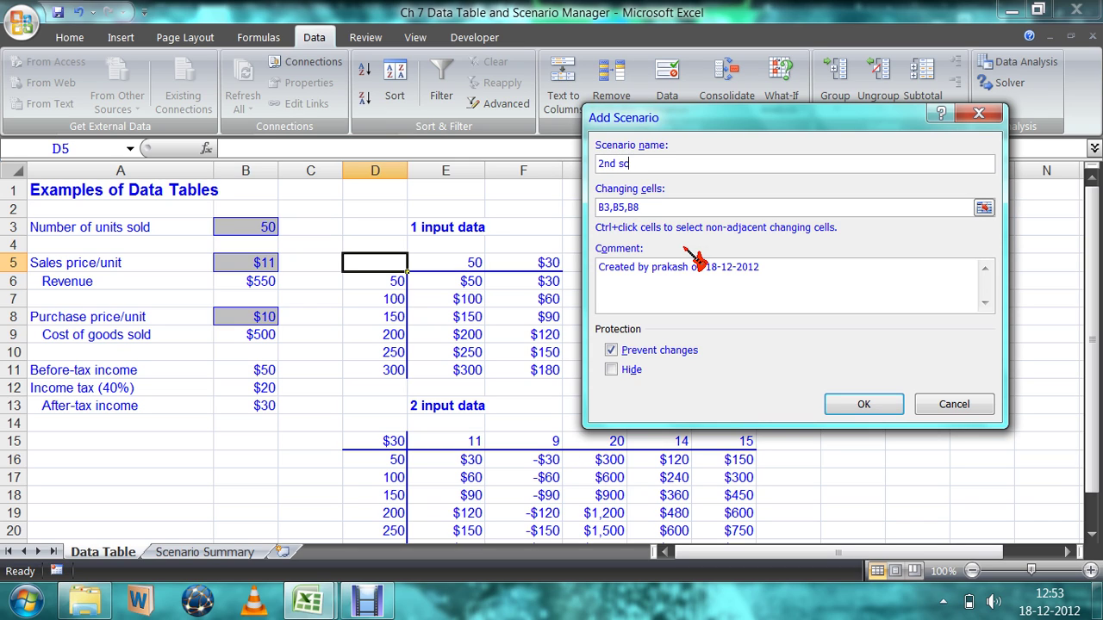
{"action": "type", "text": "enario"}
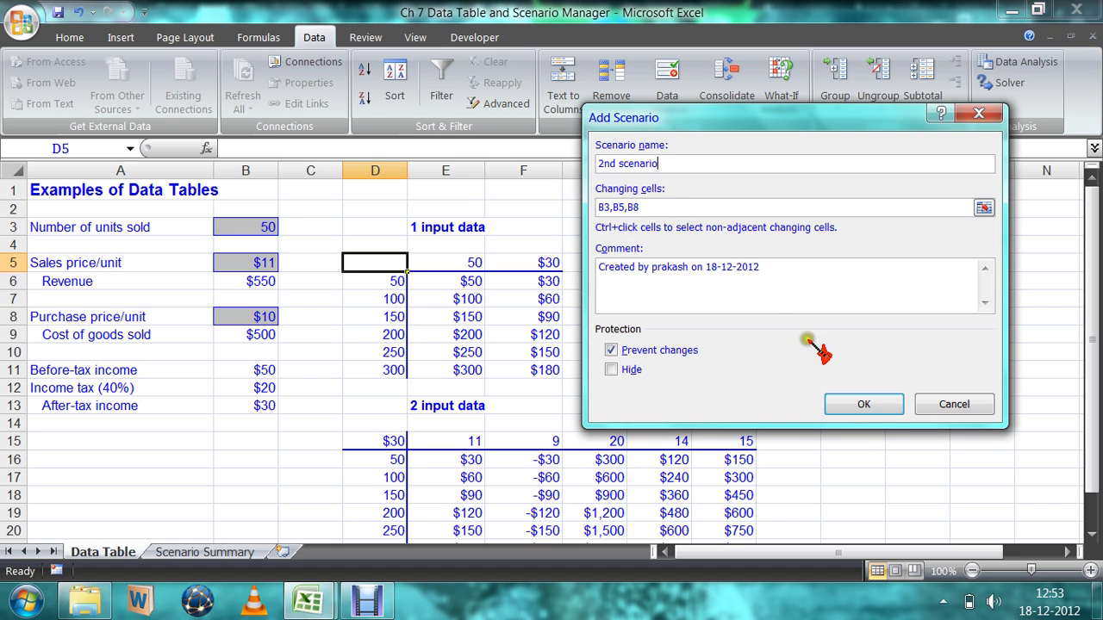
{"action": "left_click", "coordinate": [858, 402]}
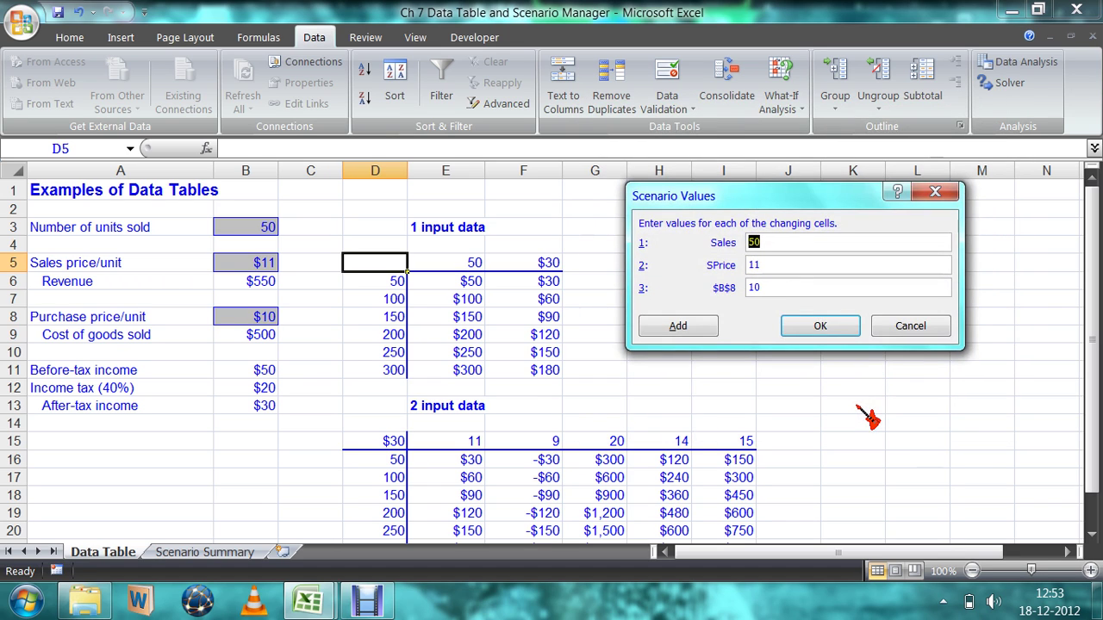
- Enter 75 units sold and sales price 14 for the 2nd scenario
{"action": "type", "text": "75"}
{"action": "key", "text": "Tab"}
{"action": "type", "text": "14"}
{"action": "key", "text": "Tab"}
- Set the 2nd scenario's purchase price to 8 and add a scenario named '3rd scenario'
{"action": "type", "text": "8"}
{"action": "left_click", "coordinate": [690, 327]}
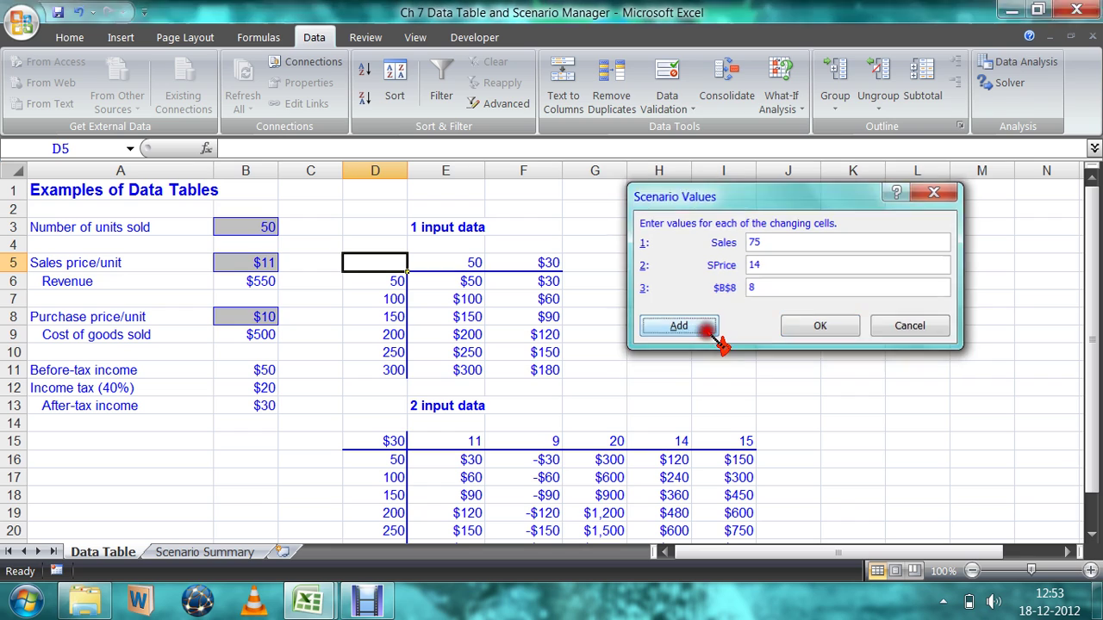
{"action": "type", "text": "3"}
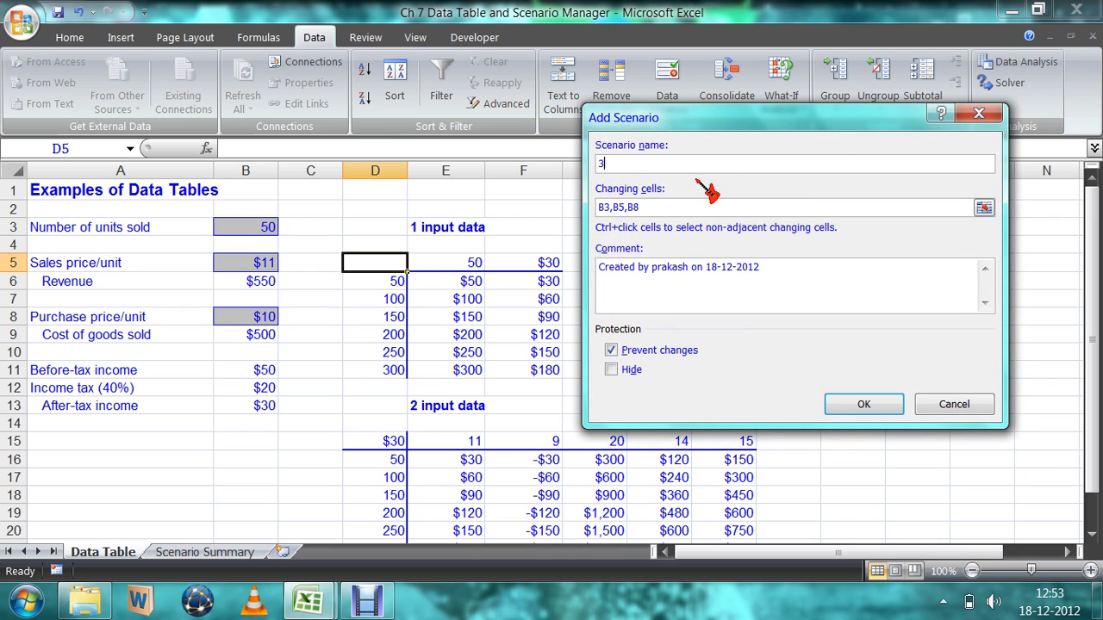
{"action": "type", "text": "rd scenario"}
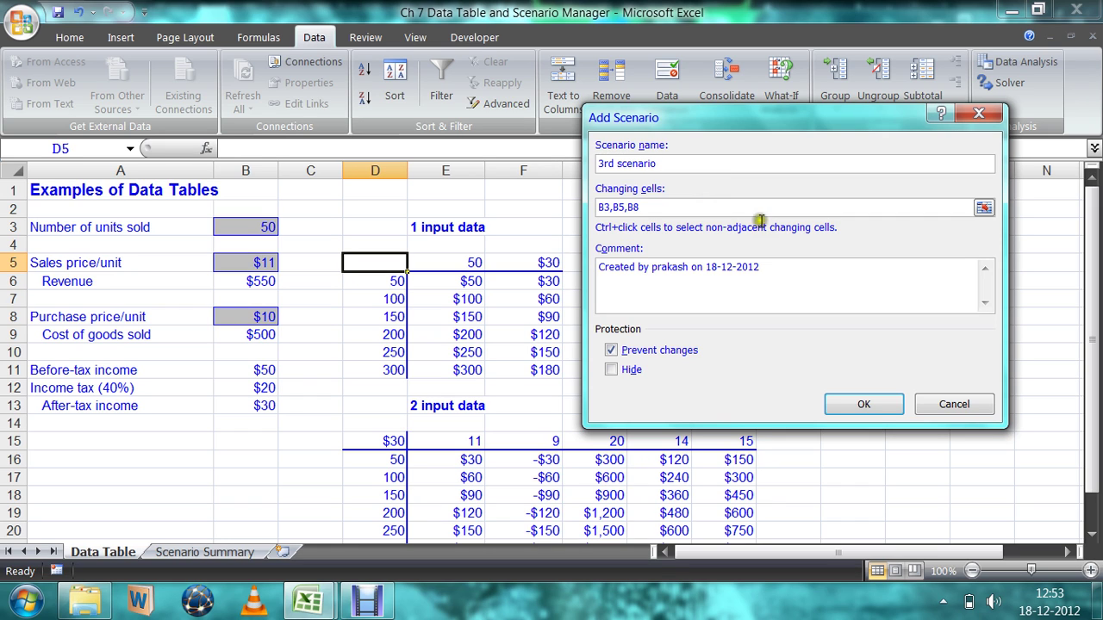
{"action": "left_click", "coordinate": [864, 404]}
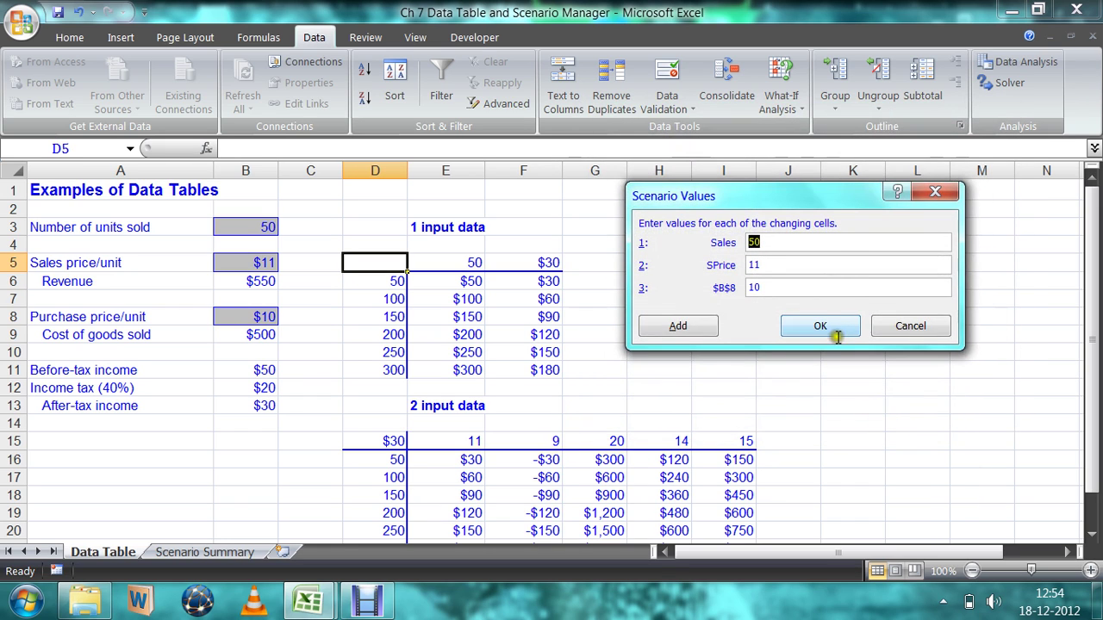
- Give the 3rd scenario Sales 100, SPrice 20 and $B$8 13, and save it
{"action": "type", "text": "100"}
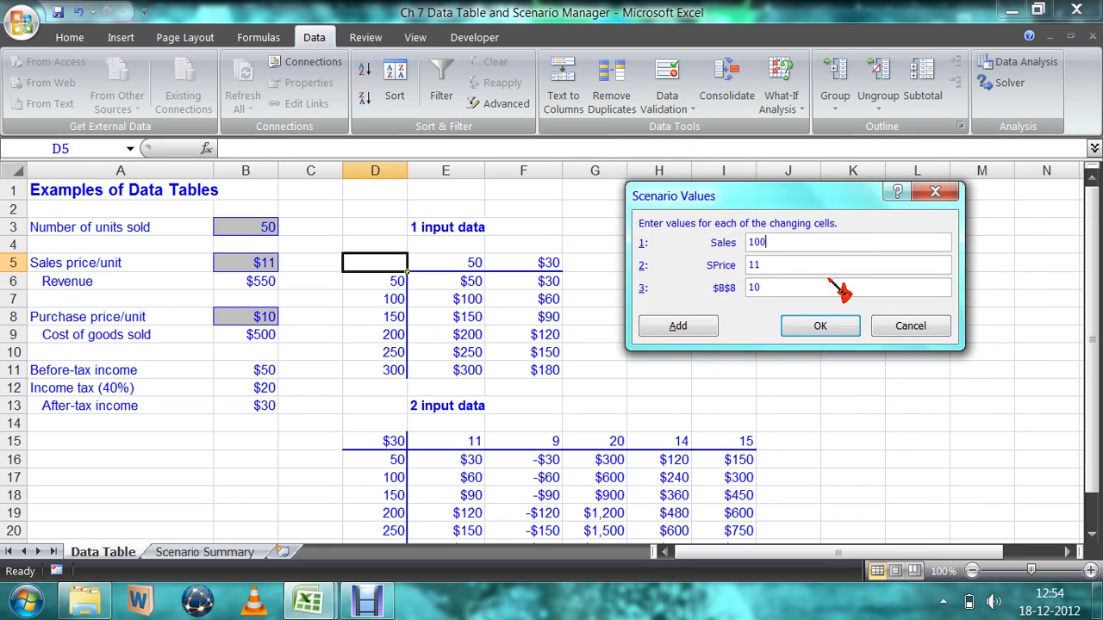
{"action": "key", "text": "Tab"}
{"action": "type", "text": "20"}
{"action": "key", "text": "Tab"}
{"action": "type", "text": "13"}
{"action": "left_click", "coordinate": [702, 324]}
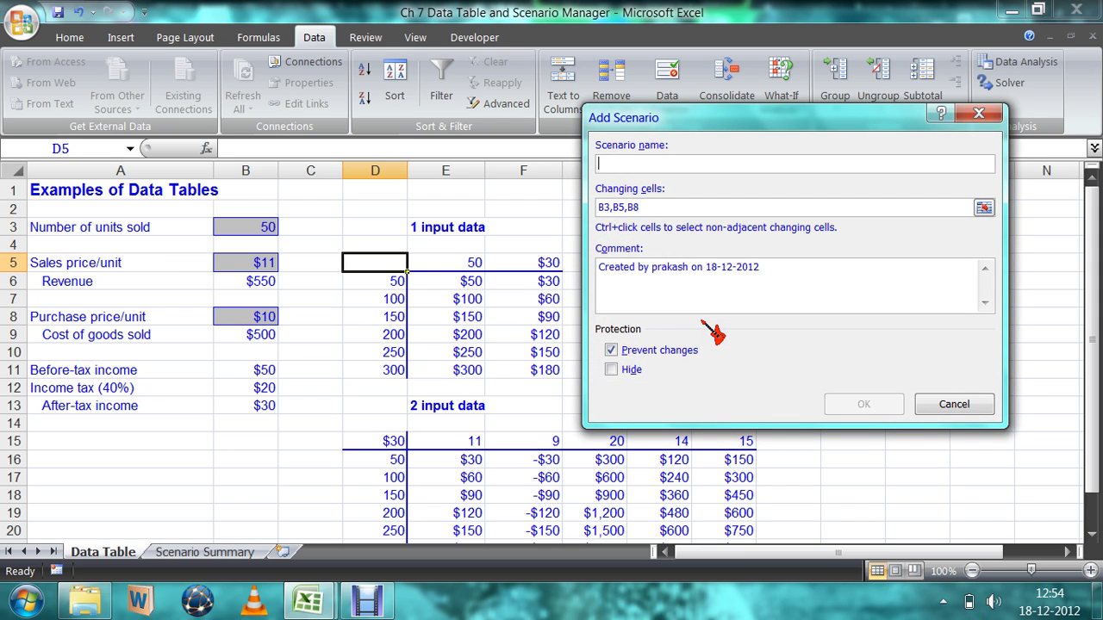
- Save a scenario named '4th sceanario' with Sales 90, SPrice 13 and $B$8 14
{"action": "type", "text": "4th sce"}
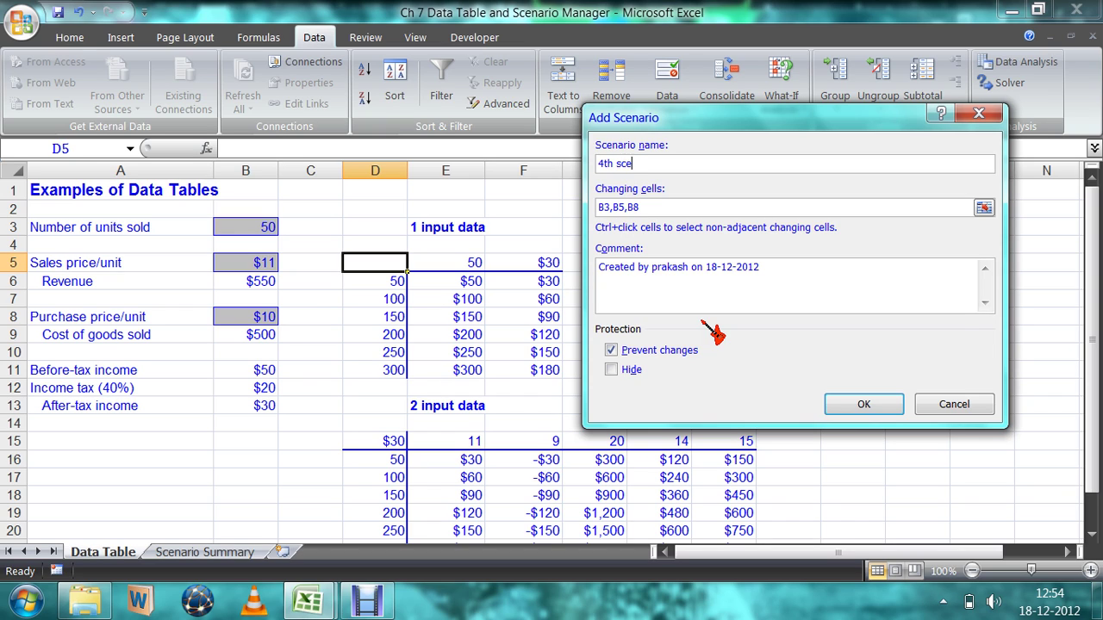
{"action": "type", "text": "anario"}
{"action": "left_click", "coordinate": [846, 410]}
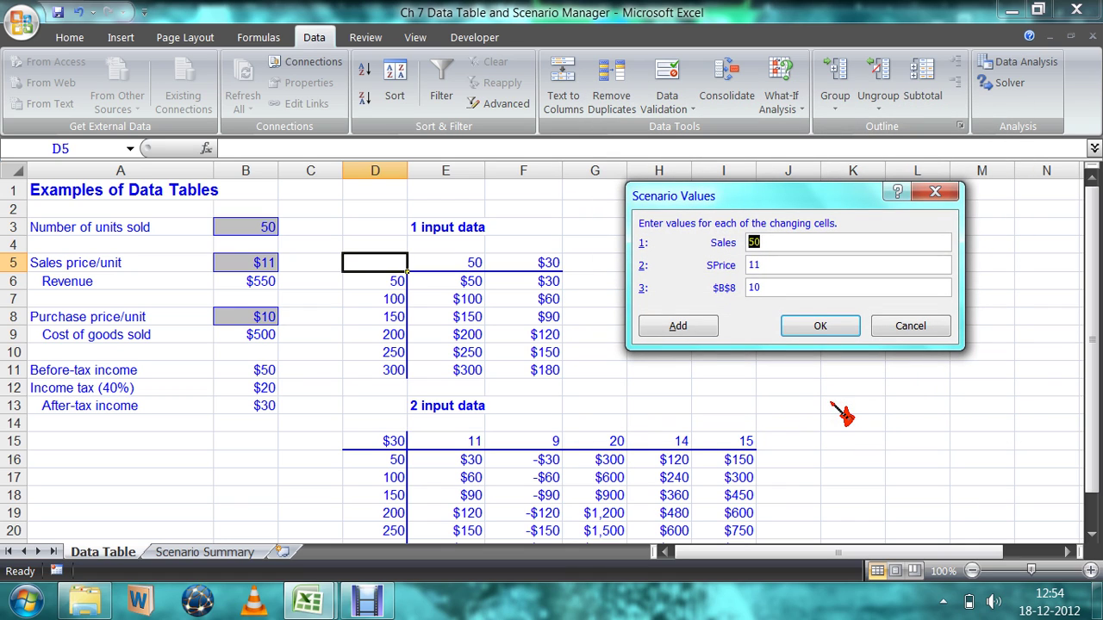
{"action": "type", "text": "90"}
{"action": "key", "text": "Tab"}
{"action": "type", "text": "13"}
{"action": "key", "text": "Tab"}
{"action": "type", "text": "14"}
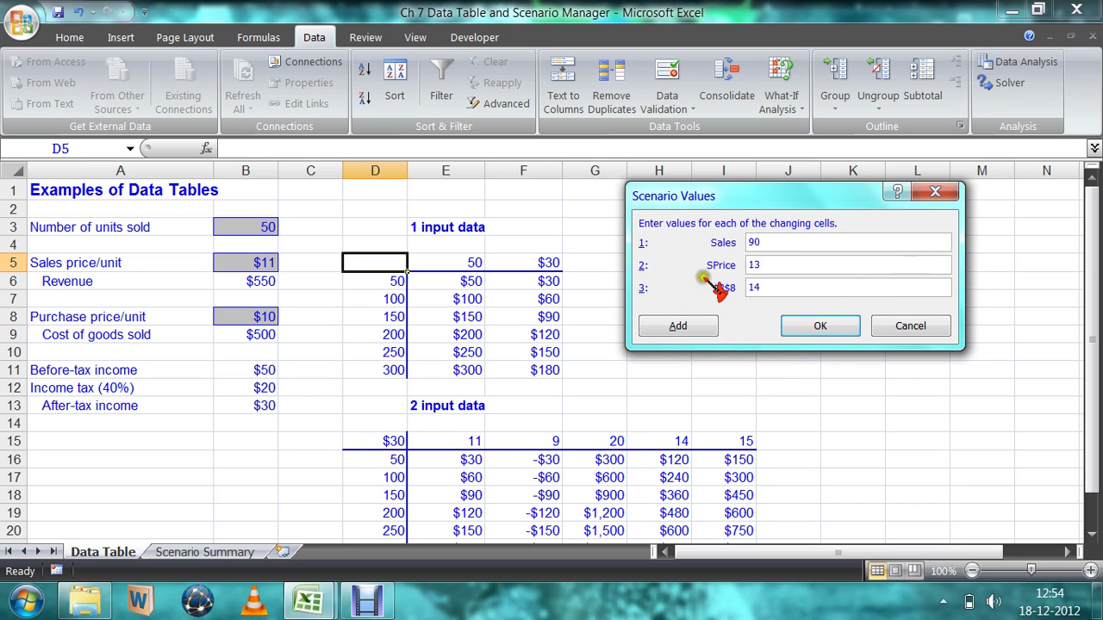
{"action": "left_click", "coordinate": [829, 323]}
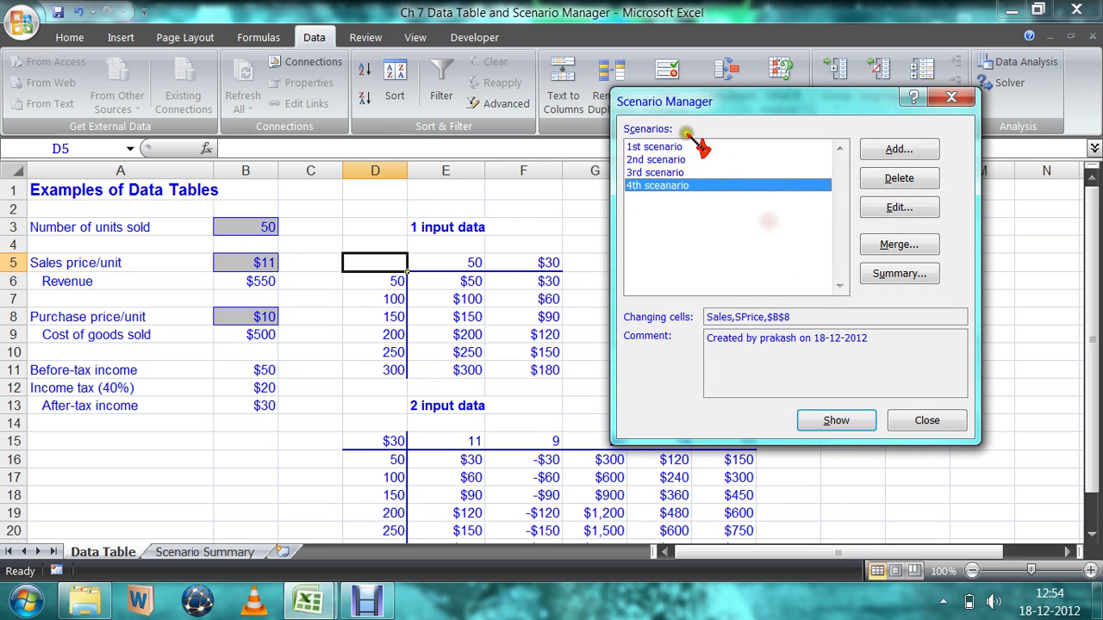
- Generate a scenario summary report with B11 and B13 as the result cells
{"action": "left_click", "coordinate": [887, 276]}
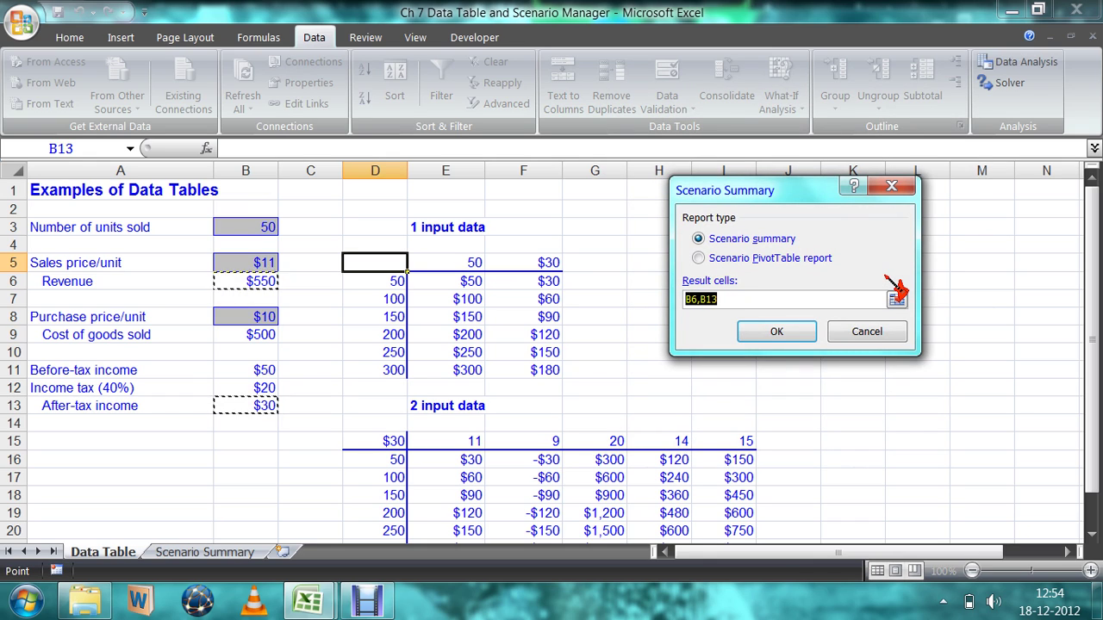
{"action": "key", "text": "Delete"}
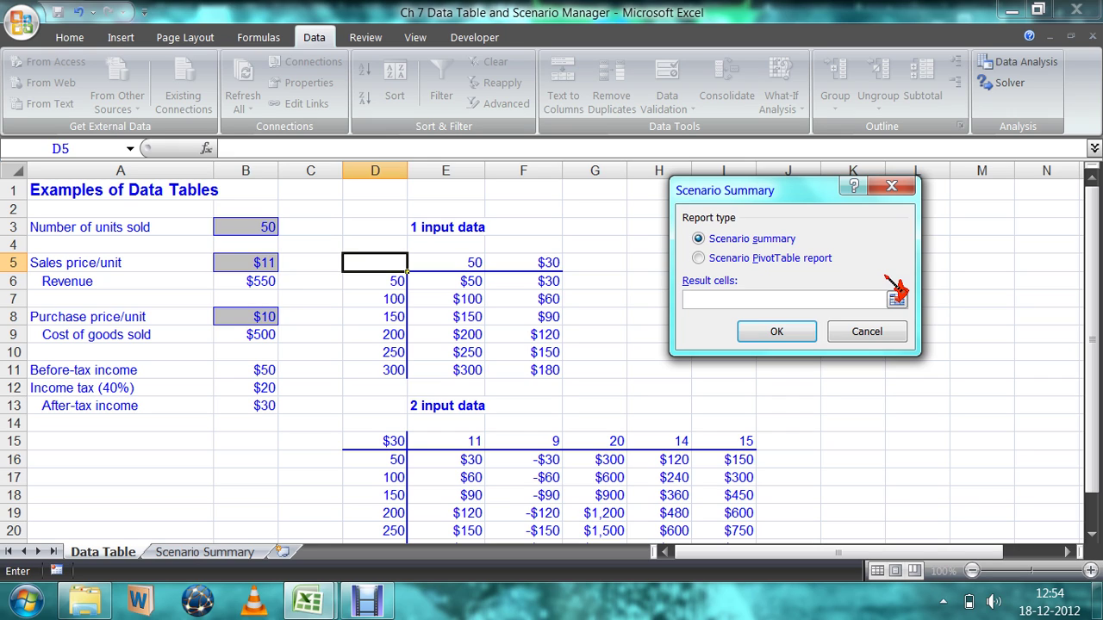
{"action": "left_click", "coordinate": [262, 369]}
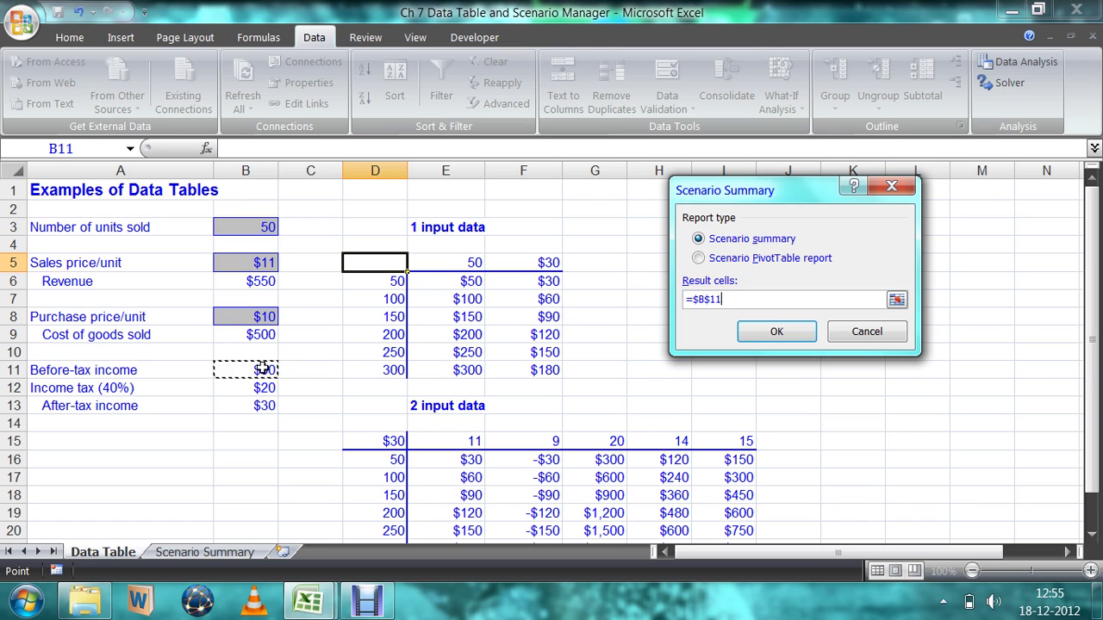
{"action": "type", "text": ","}
{"action": "left_click", "coordinate": [265, 405]}
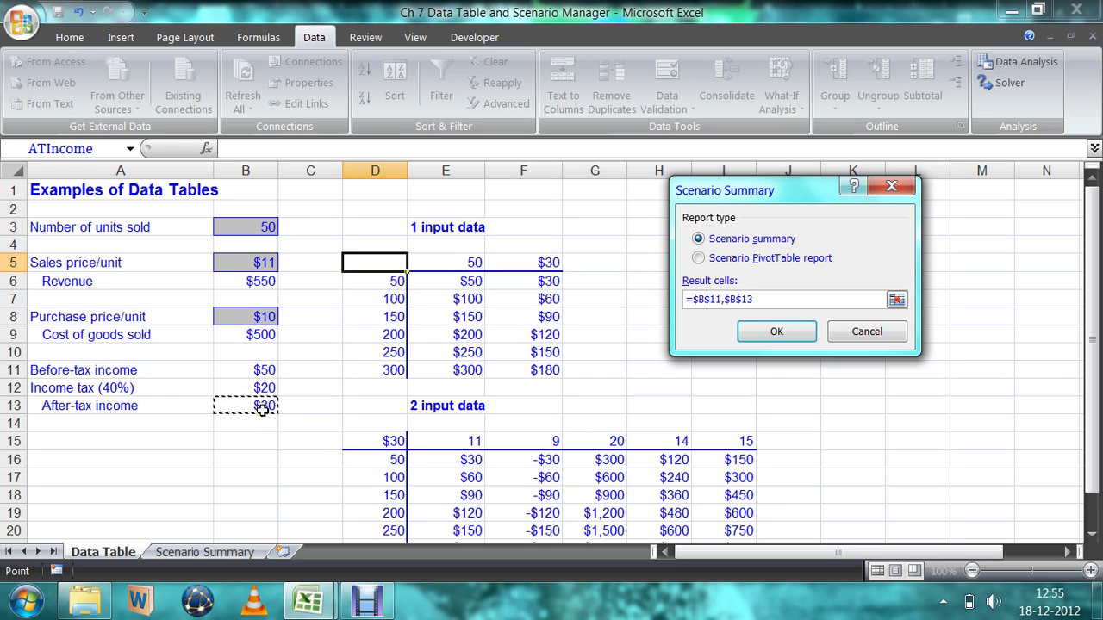
{"action": "left_click", "coordinate": [778, 333]}
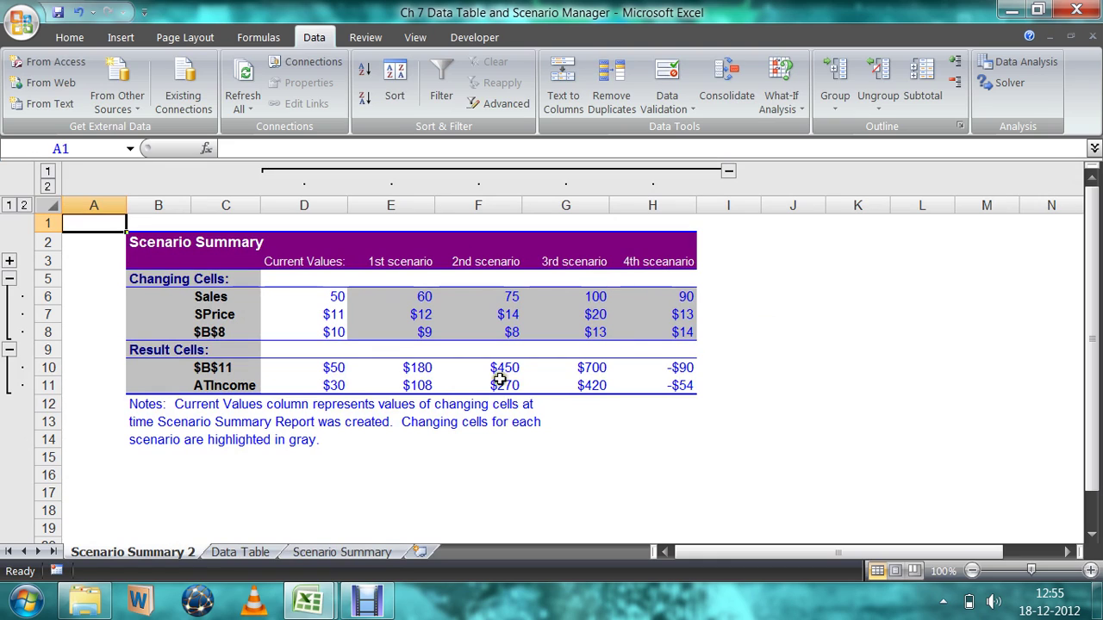
- Select the 1st scenario's changing values in the summary sheet
{"action": "left_click", "coordinate": [299, 439]}
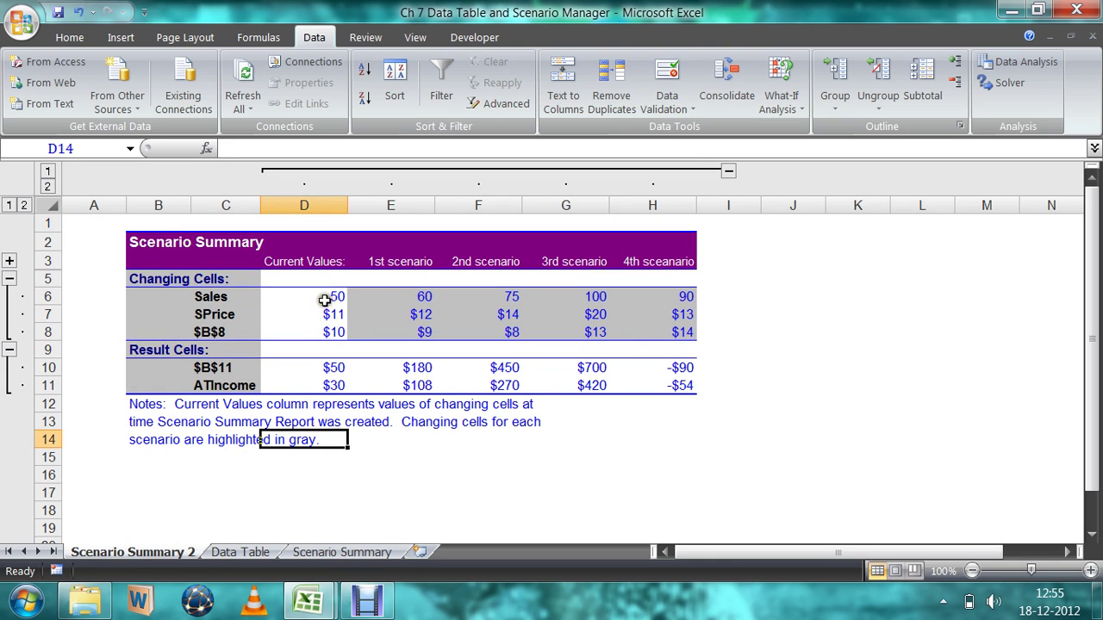
{"action": "left_click_drag", "start_coordinate": [395, 298], "coordinate": [398, 330]}
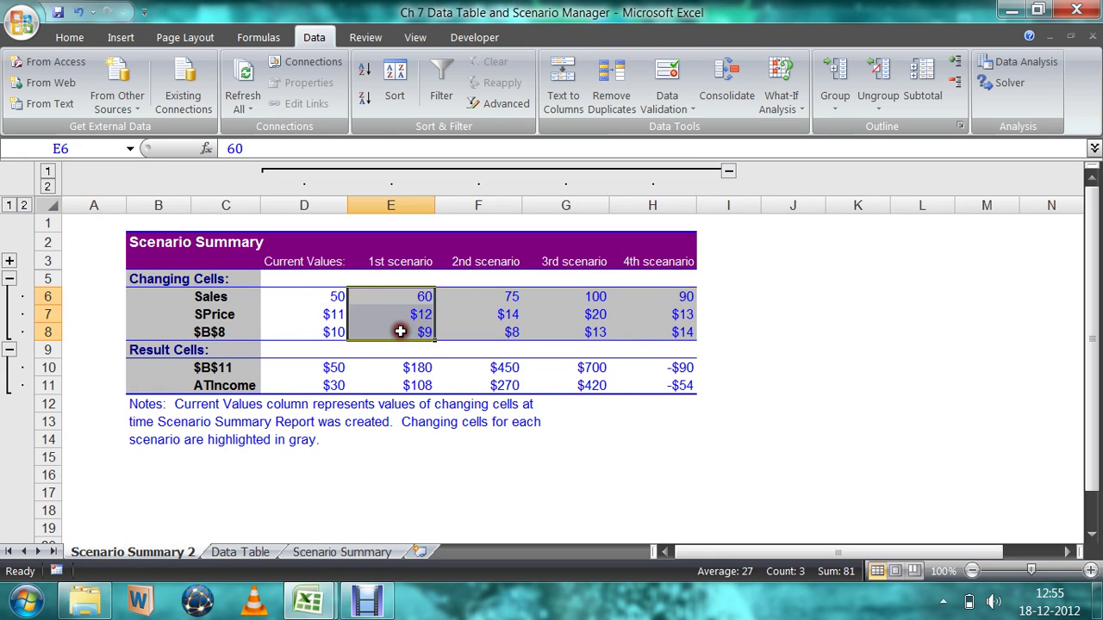
{"action": "left_click", "coordinate": [412, 297]}
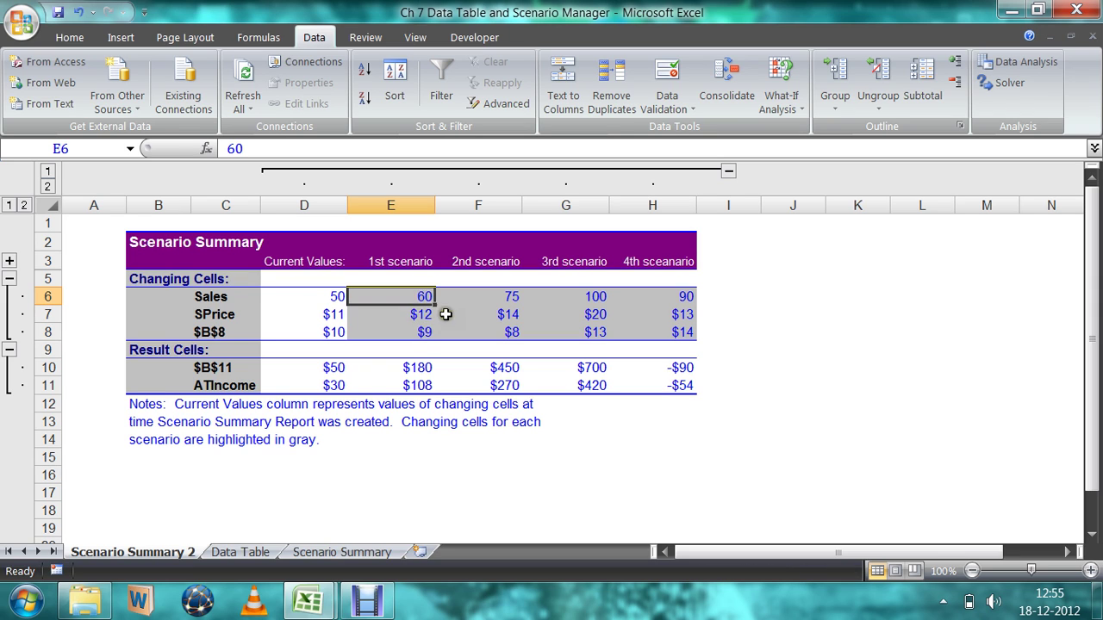
- Relabel the $B$11 and ATIncome result rows as 'before' and 'after'
{"action": "left_click", "coordinate": [214, 367]}
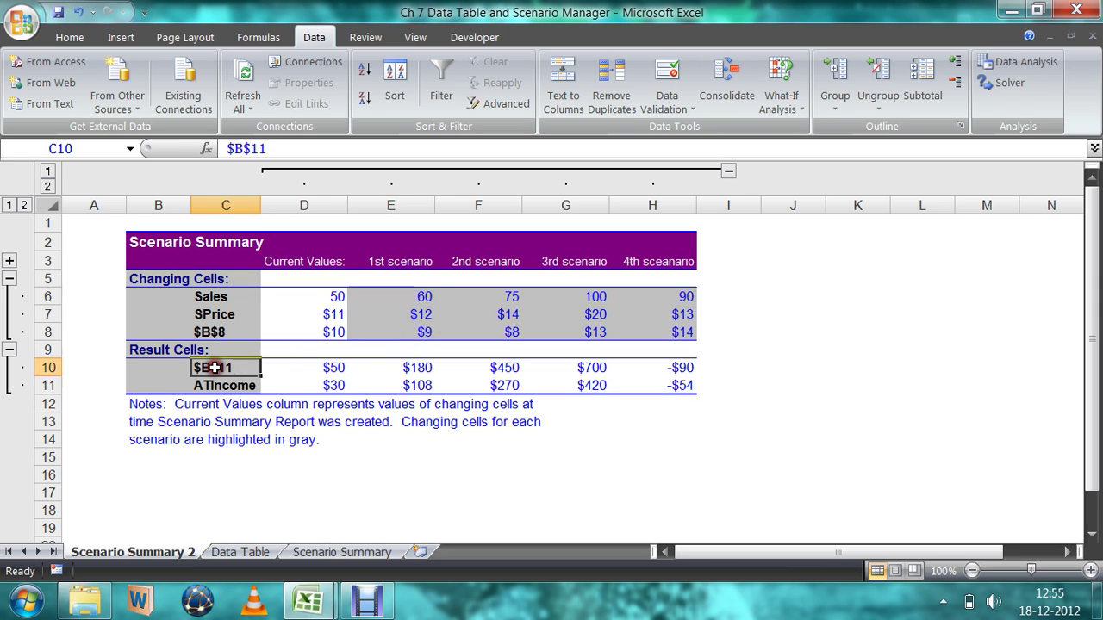
{"action": "type", "text": "befo"}
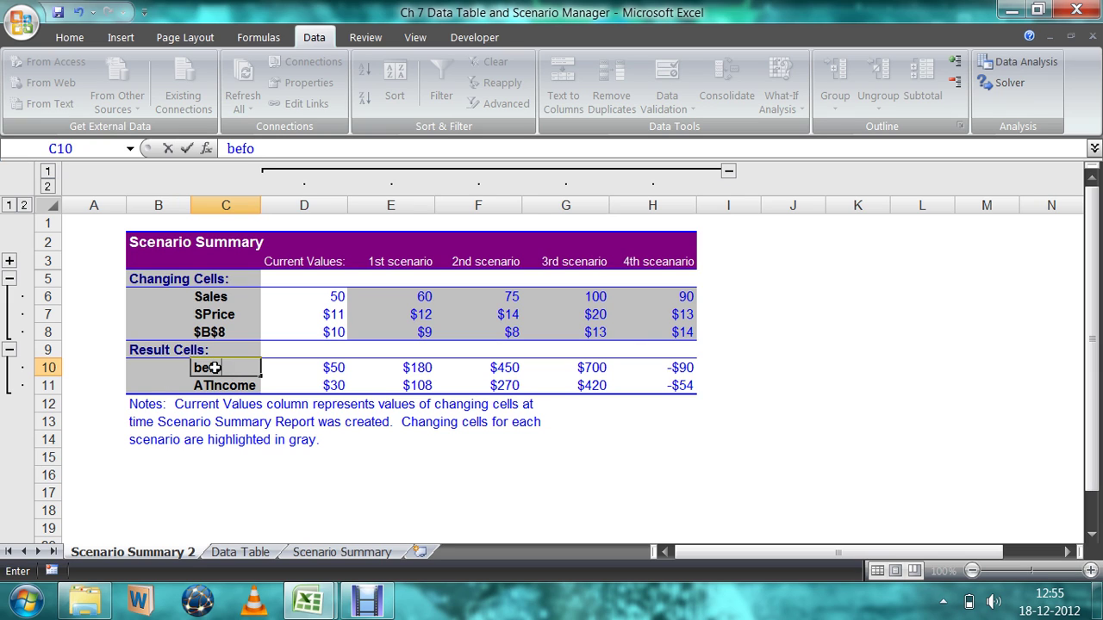
{"action": "type", "text": "er"}
{"action": "key", "text": "BackSpace"}
{"action": "key", "text": "BackSpace"}
{"action": "type", "text": "re"}
{"action": "key", "text": "Return"}
{"action": "type", "text": "after"}
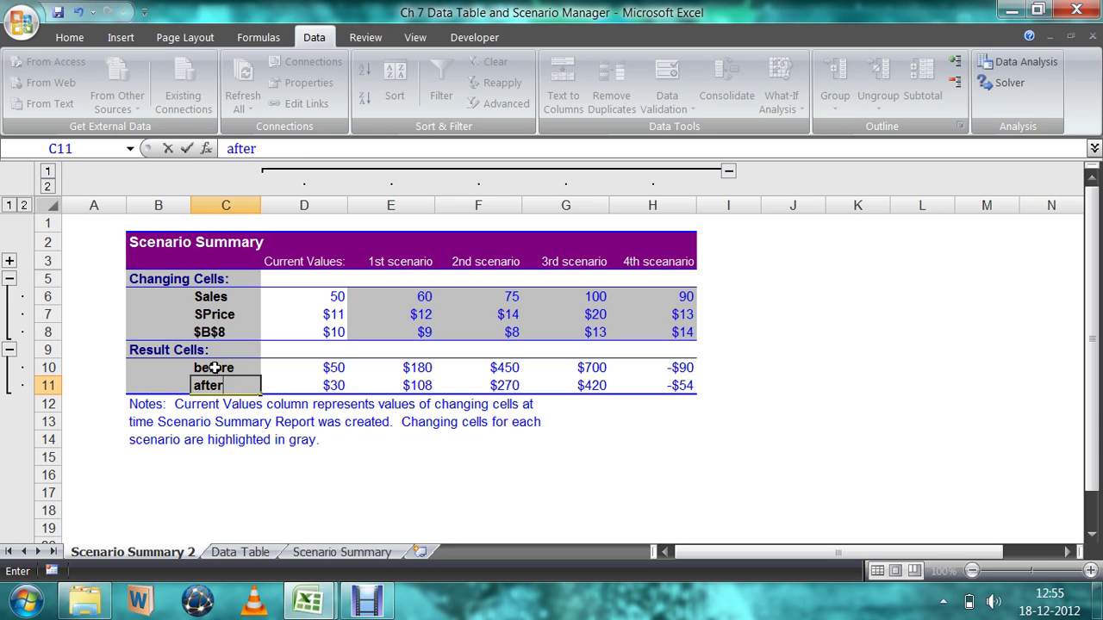
{"action": "key", "text": "Return"}
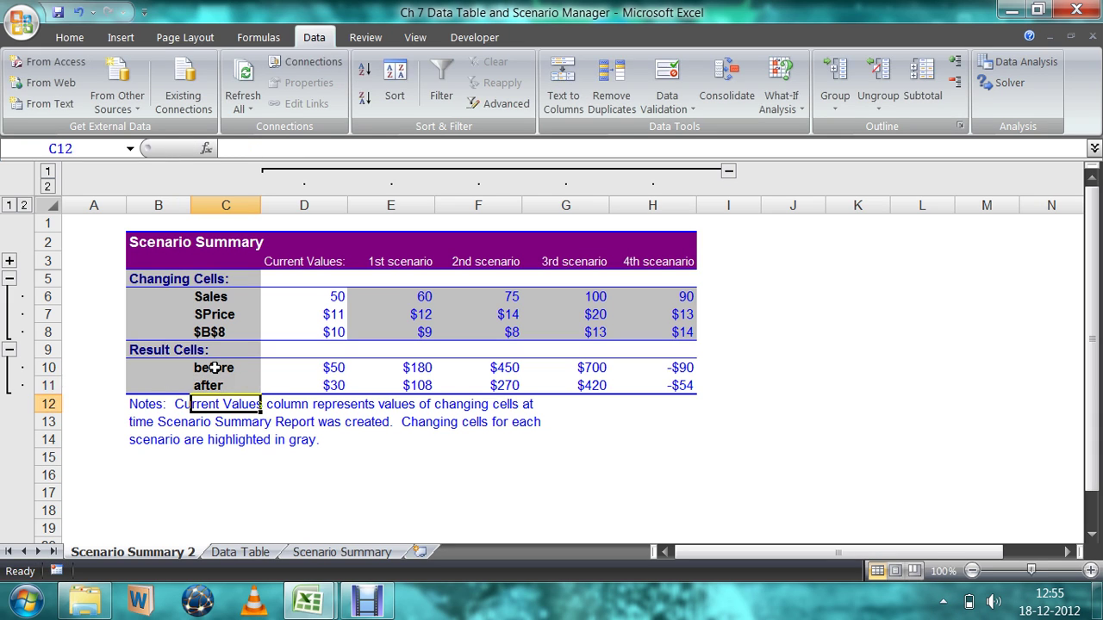
{"action": "key", "text": "Right"}
{"action": "key", "text": "Up"}
{"action": "key", "text": "Up"}
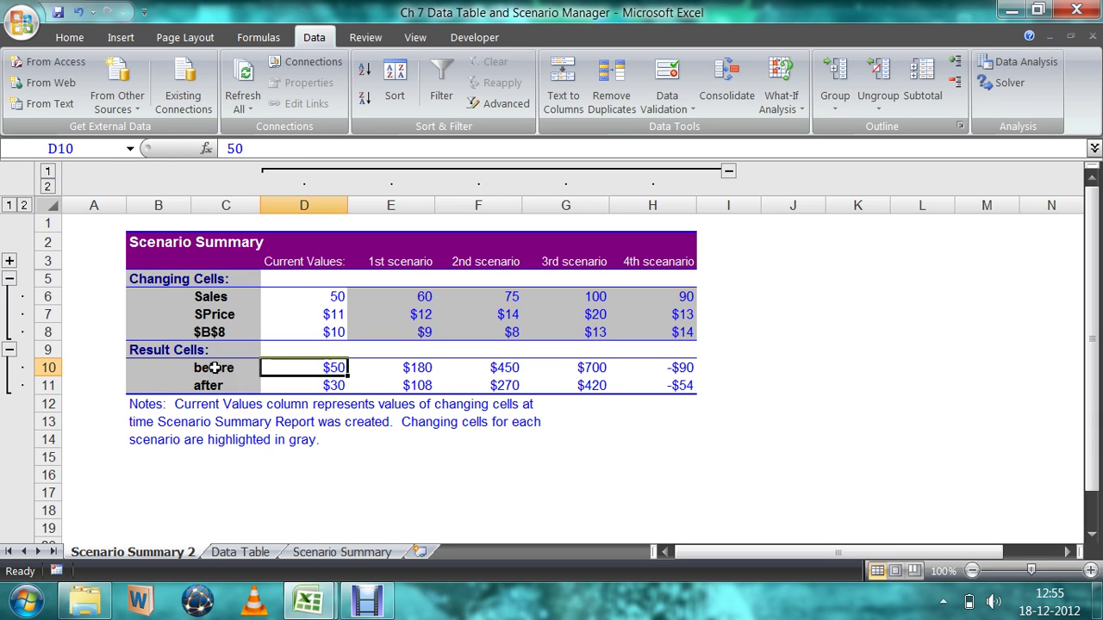
{"action": "key", "text": "Right"}
{"action": "key", "text": "Down"}
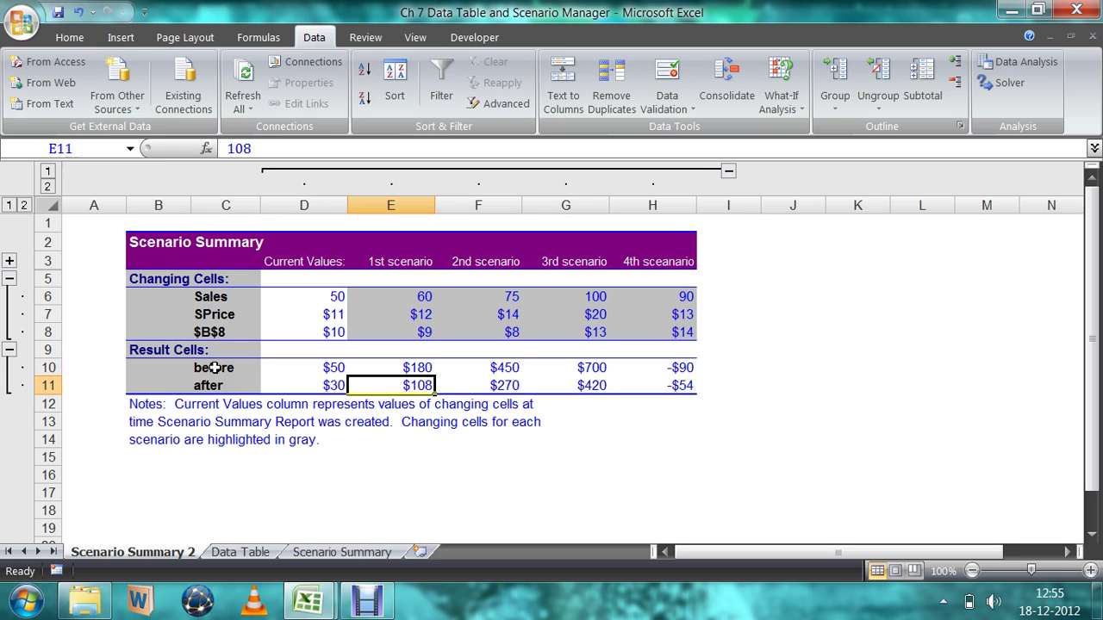
{"action": "key", "text": "Right"}
{"action": "key", "text": "Up"}
{"action": "key", "text": "Up"}
{"action": "key", "text": "Up"}
{"action": "key", "text": "Up"}
{"action": "key", "text": "Up"}
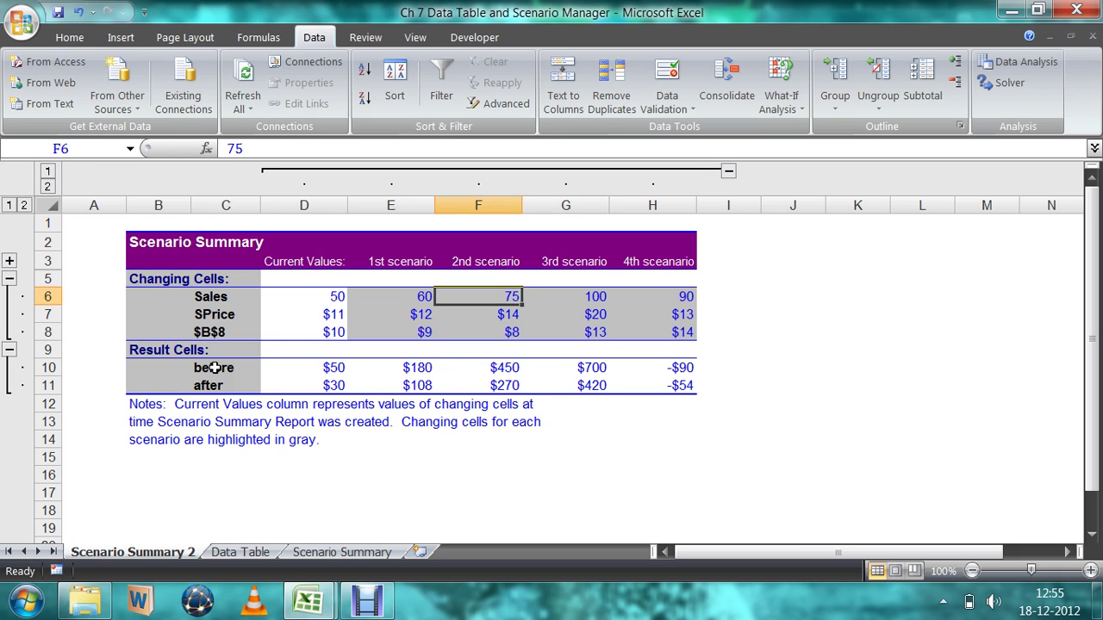
{"action": "key", "text": "Down"}
{"action": "key", "text": "Down"}
{"action": "key", "text": "Down"}
{"action": "key", "text": "Down"}
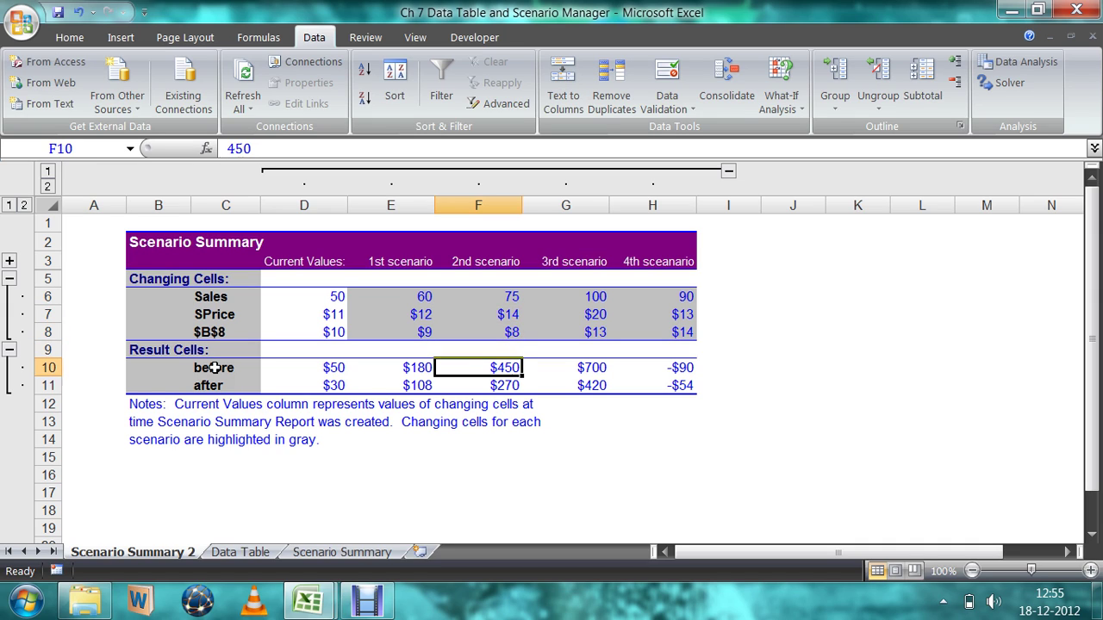
{"action": "key", "text": "Down"}
{"action": "key", "text": "Up"}
{"action": "key", "text": "Down"}
{"action": "key", "text": "Right"}
{"action": "key", "text": "Right"}
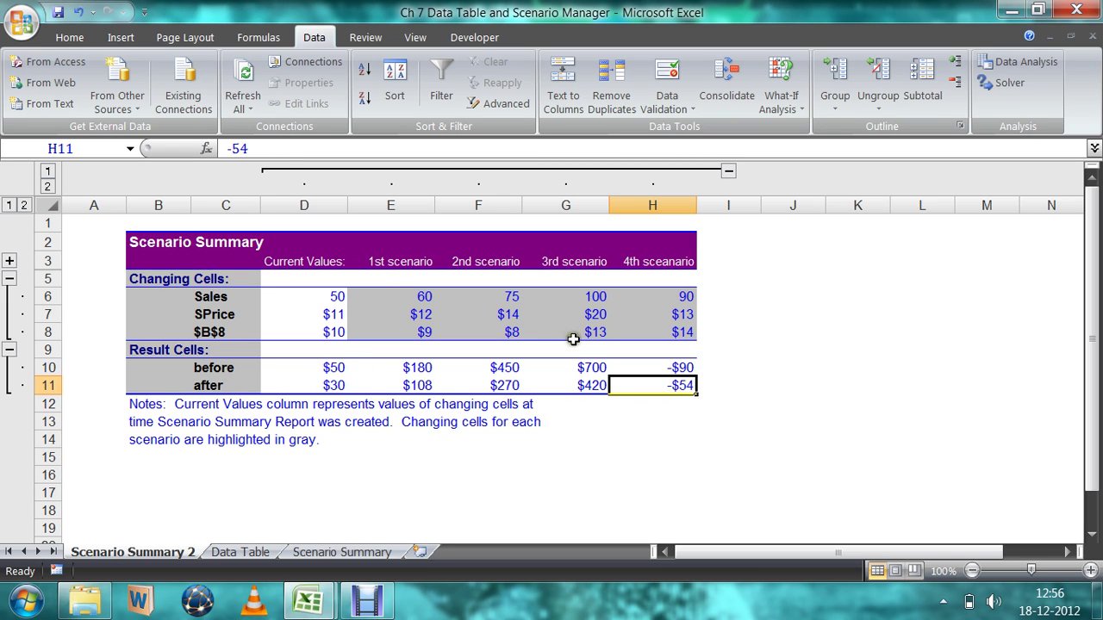
{"action": "left_click", "coordinate": [678, 294]}
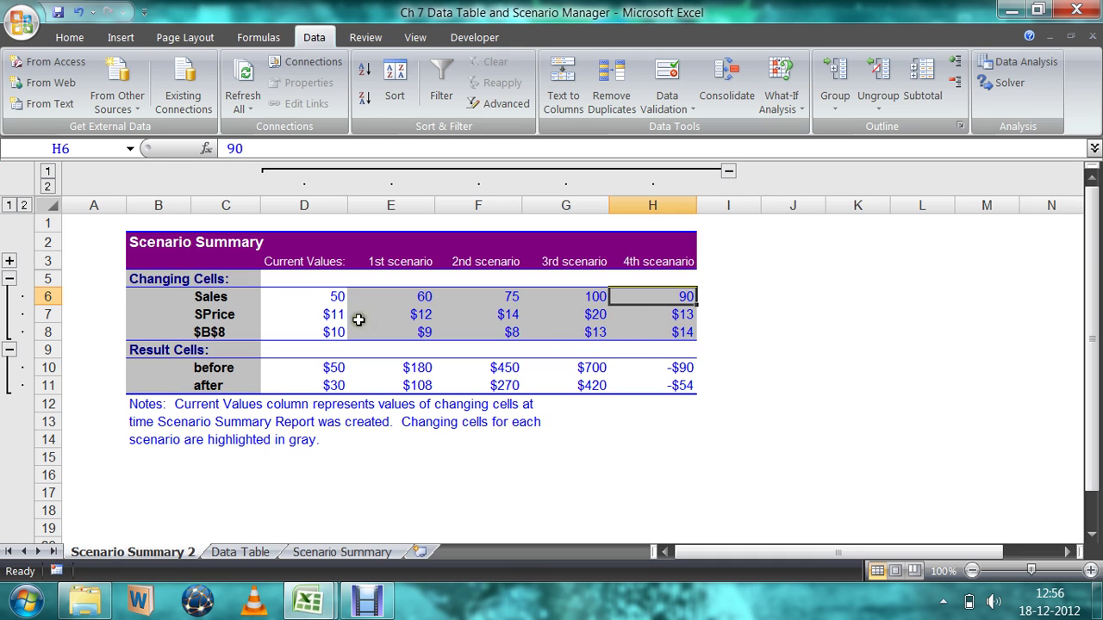
{"action": "left_click", "coordinate": [666, 368]}
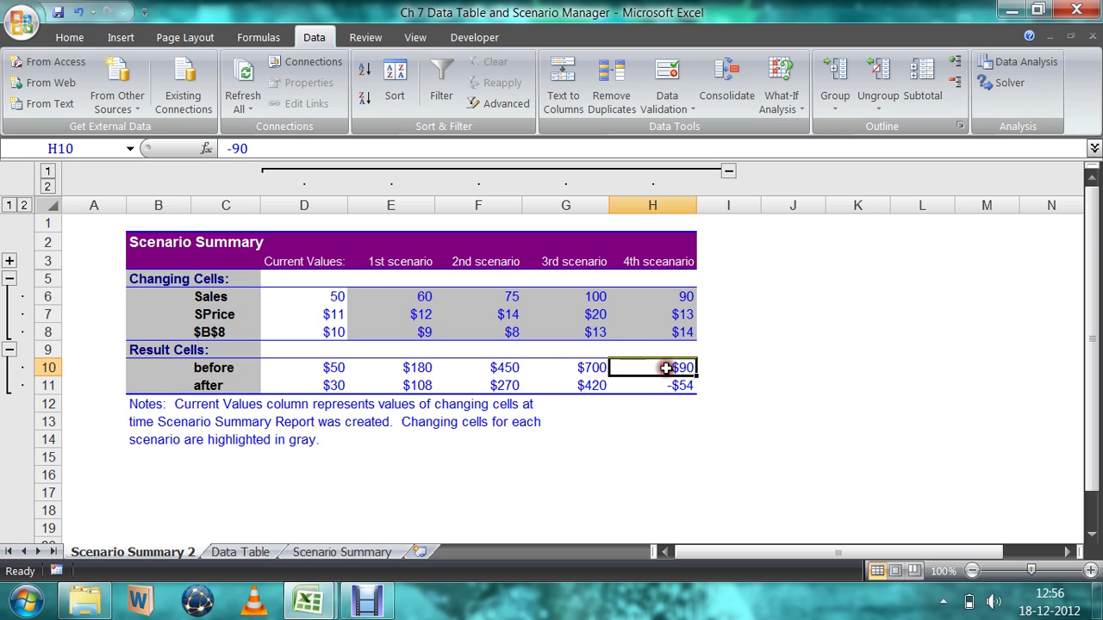
{"action": "left_click", "coordinate": [673, 401]}
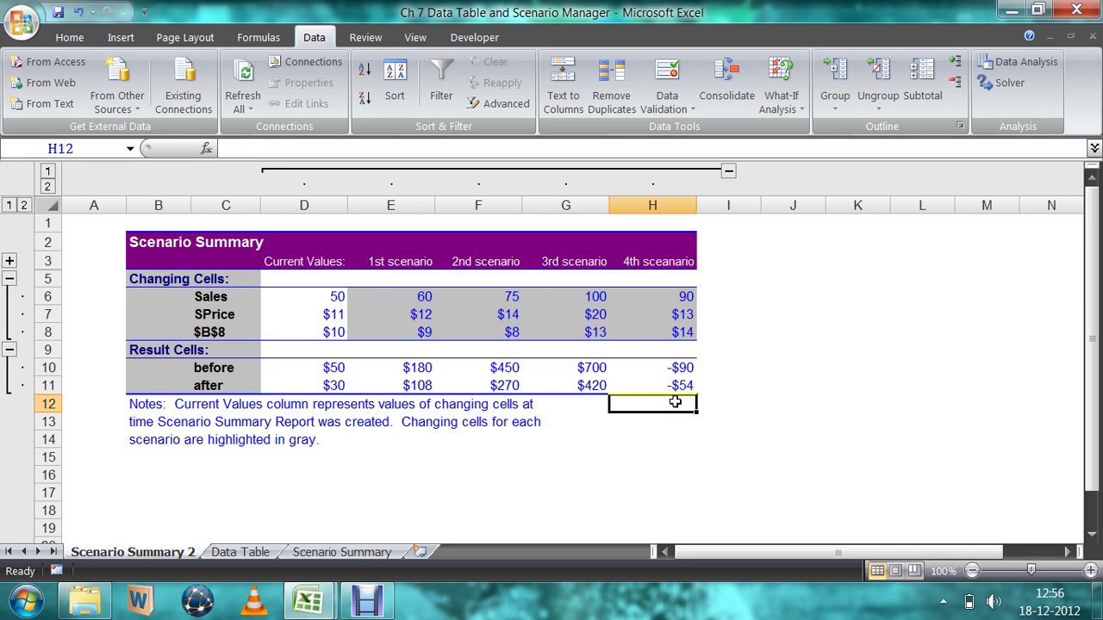